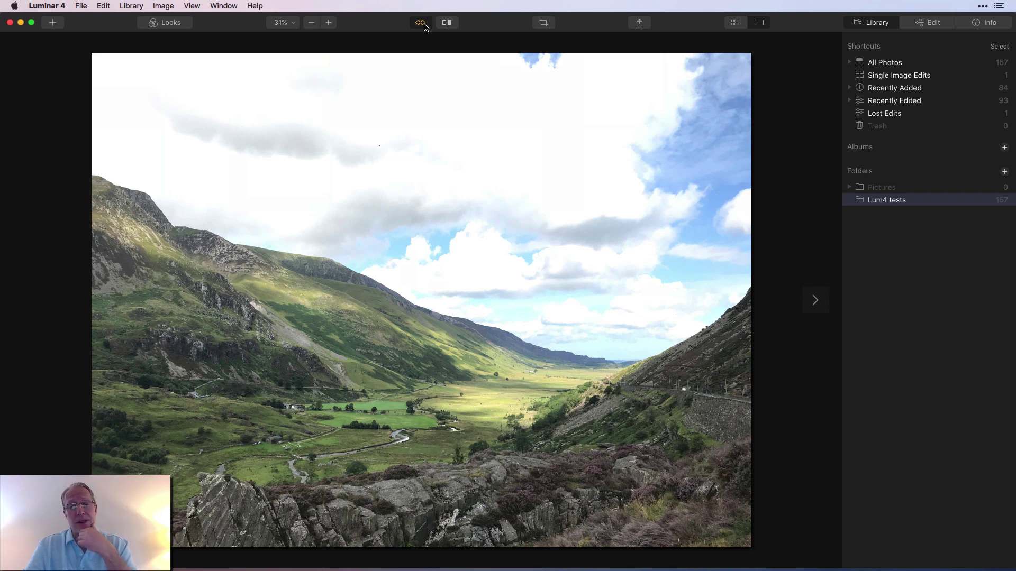
Leave the original preview so the unedited IMG_3059.jpg shows in Edit with Essentials tools.
left_click(424, 24)
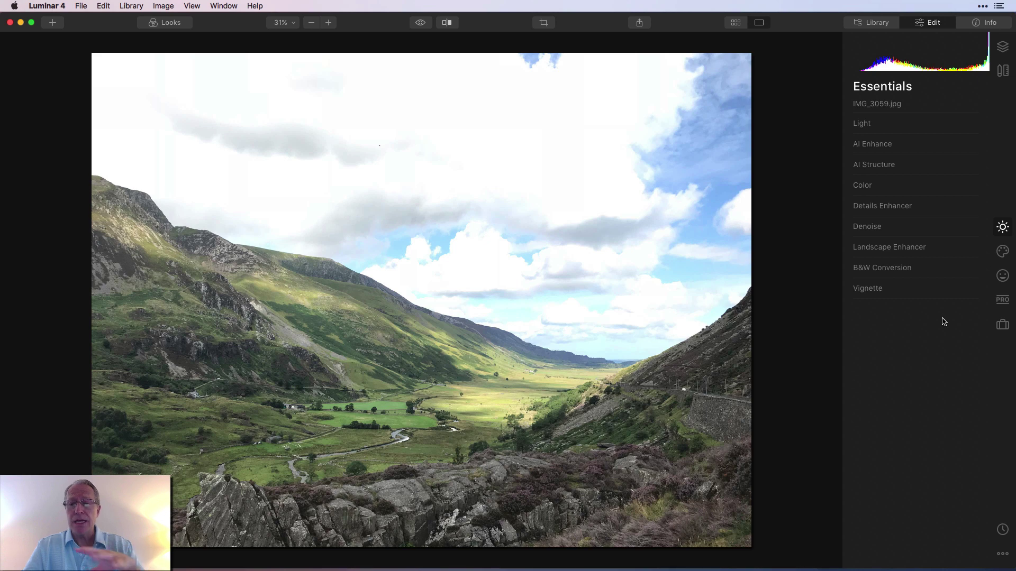
In AI Sky Replacement, choose Dramatic Sky 3 as the new sky.
left_click(999, 253)
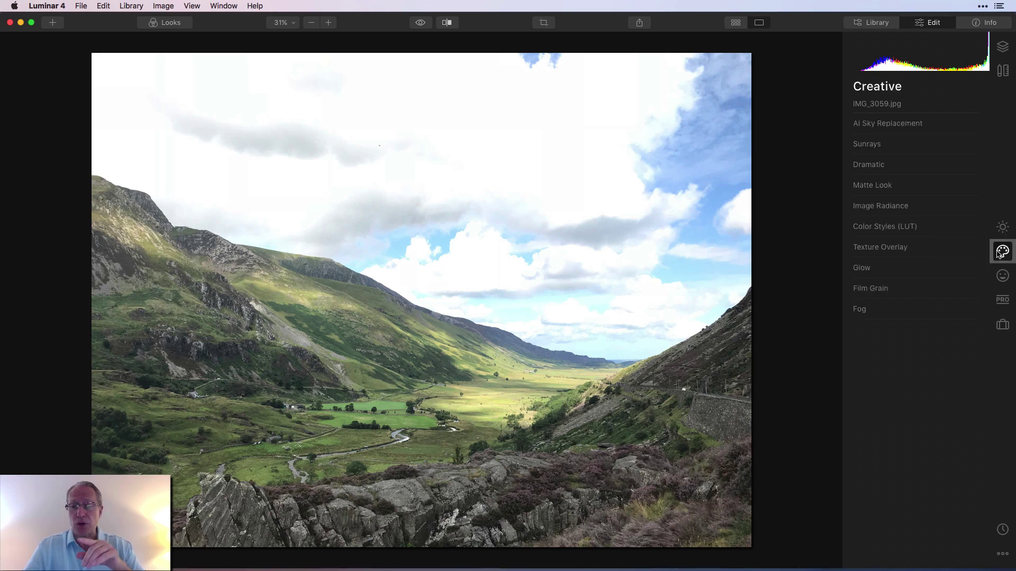
left_click(885, 125)
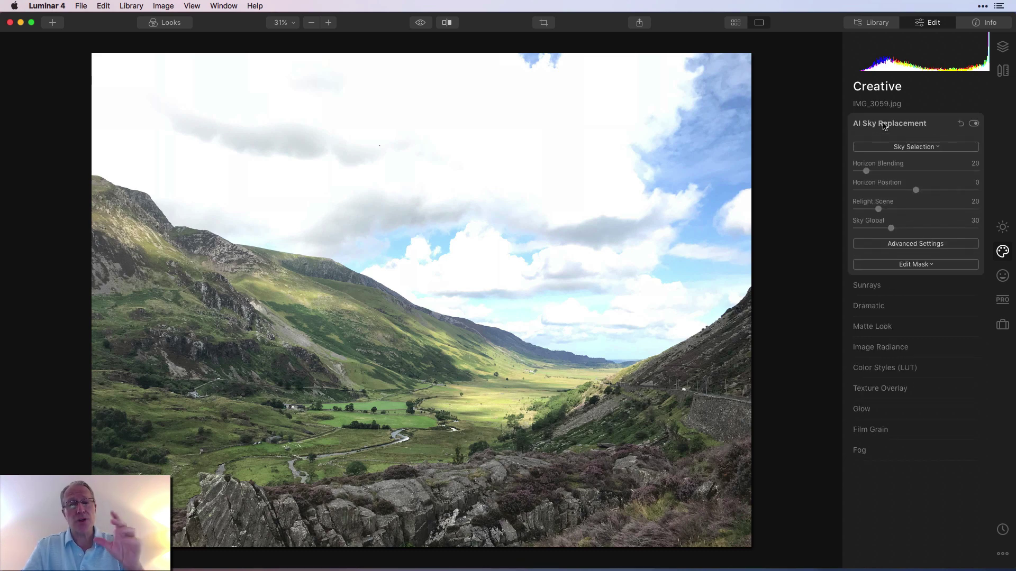
left_click(908, 148)
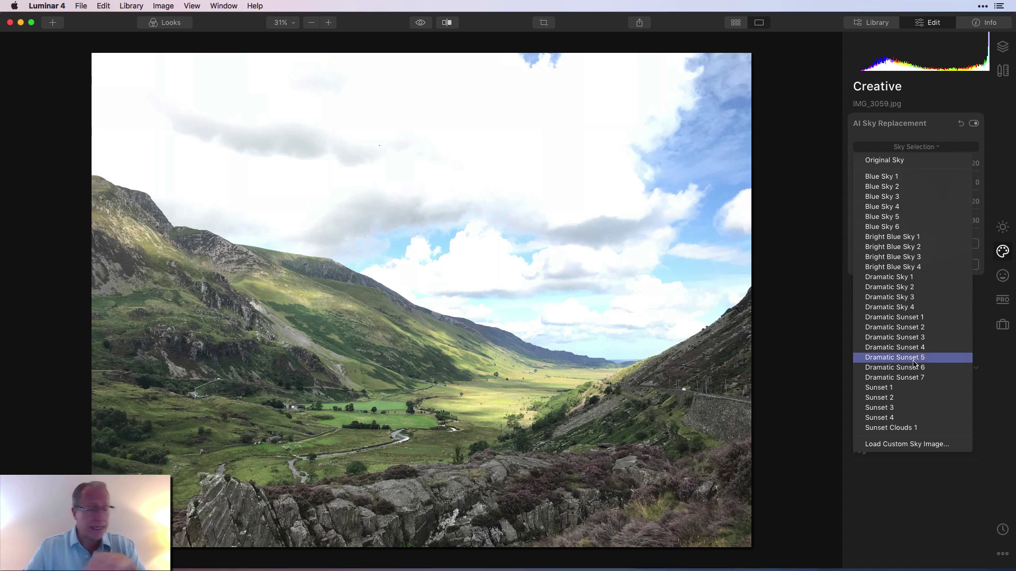
left_click(916, 298)
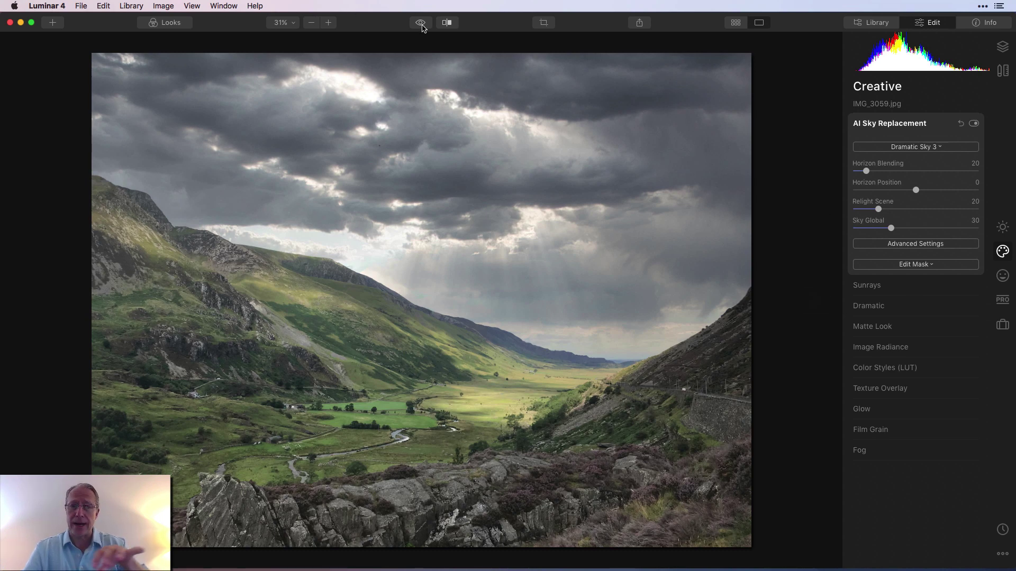
Compare the new sky with the original and try the Relight Scene slider around 20.
left_click(421, 23)
left_click(421, 23)
left_click(420, 23)
left_click(421, 24)
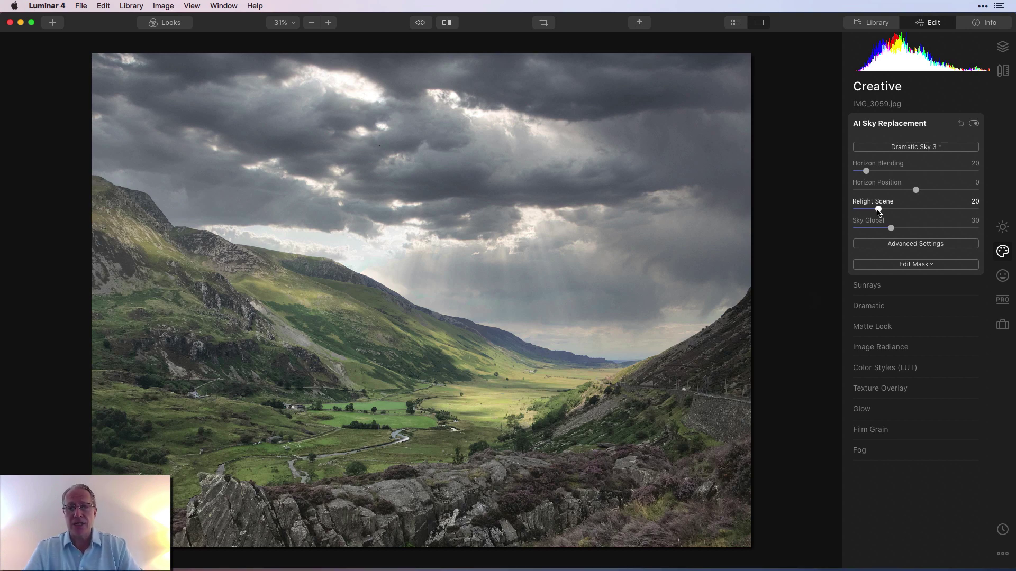
mouse_move(879, 209)
left_mouse_down()
mouse_move(836, 214)
mouse_move(880, 211)
left_mouse_up()
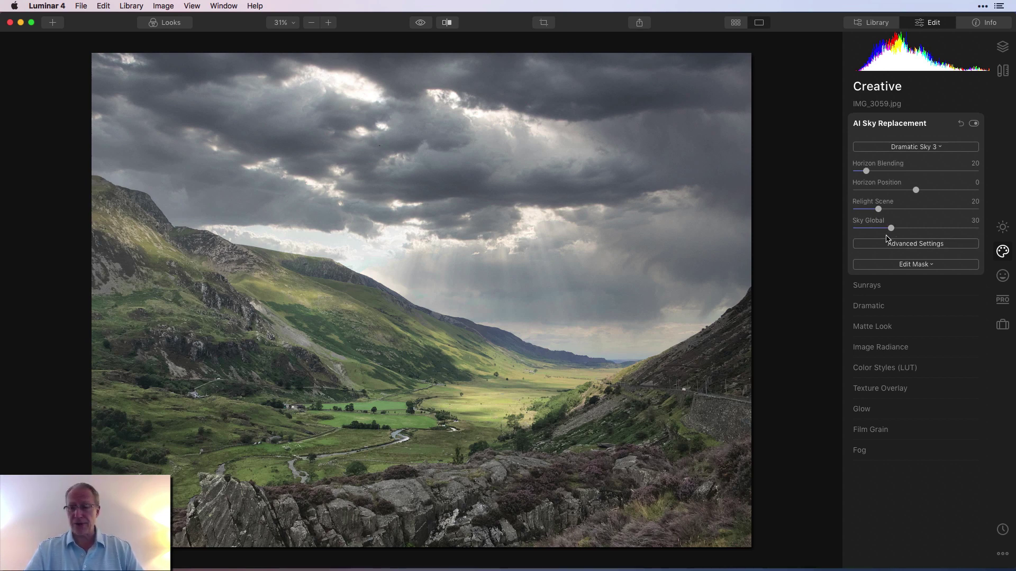
Compare Flip Sky on and off in Advanced Settings, leave it on, then view the original.
left_click(890, 244)
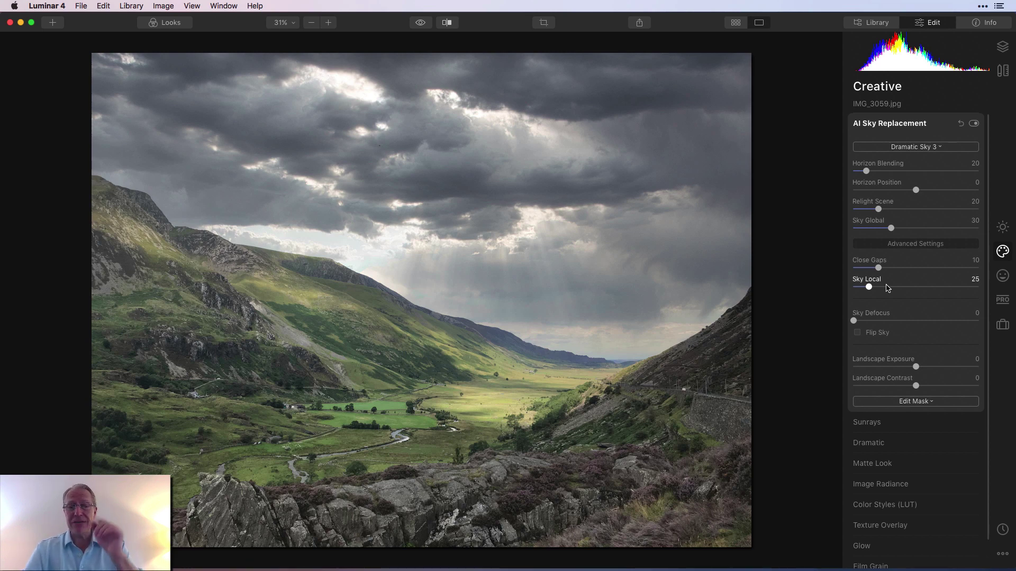
left_click(858, 333)
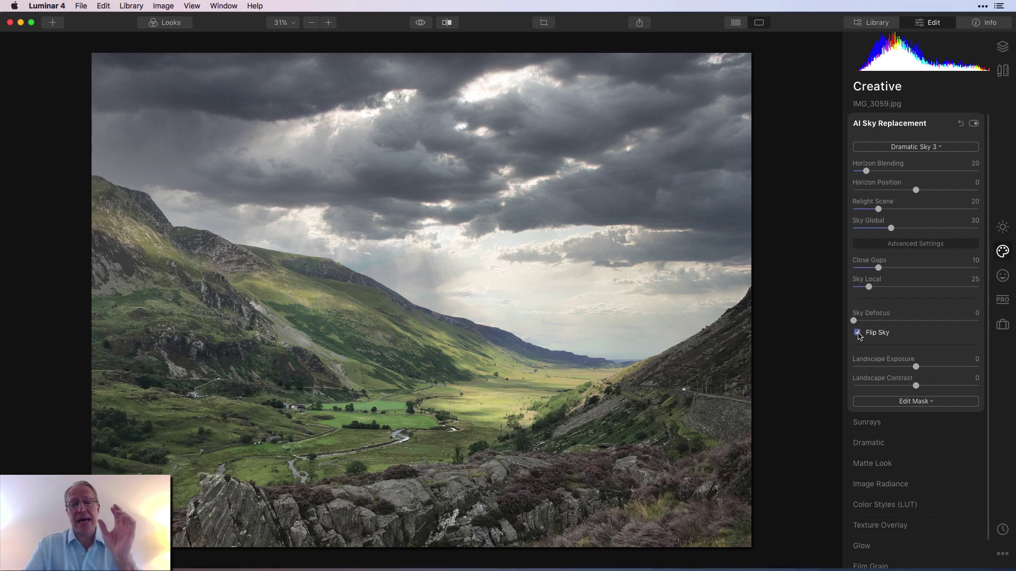
left_click(858, 333)
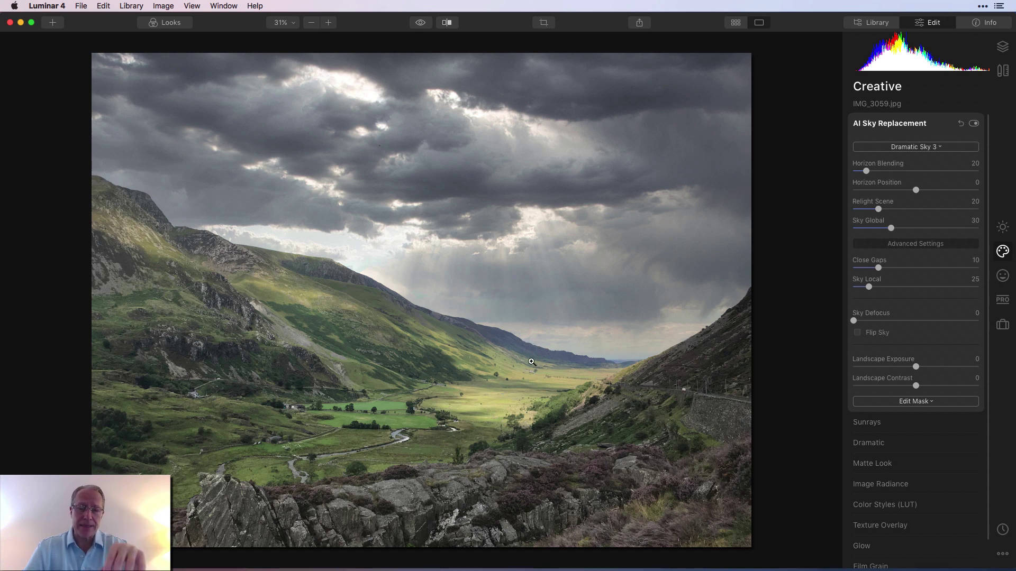
left_click(858, 333)
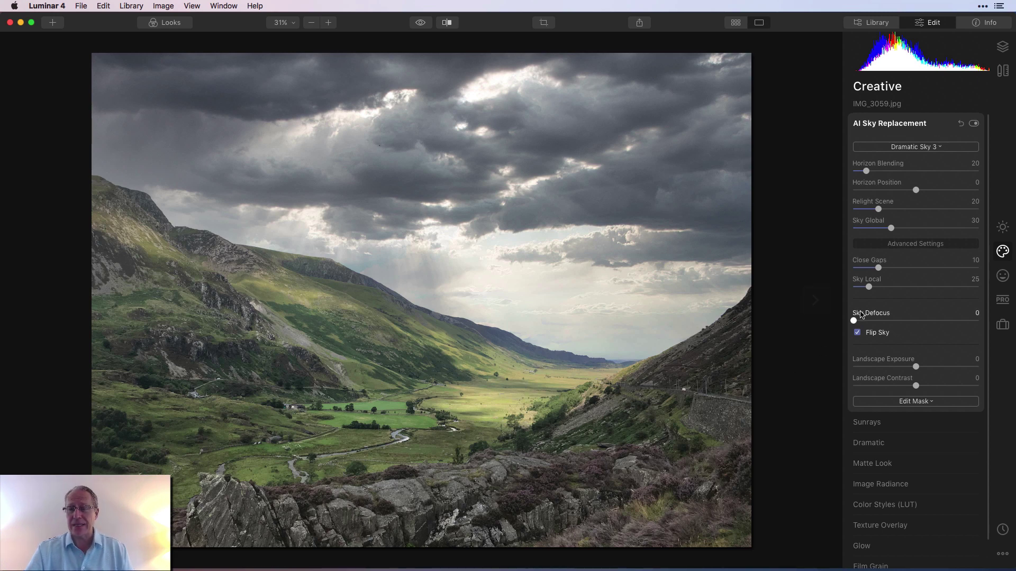
left_click(857, 332)
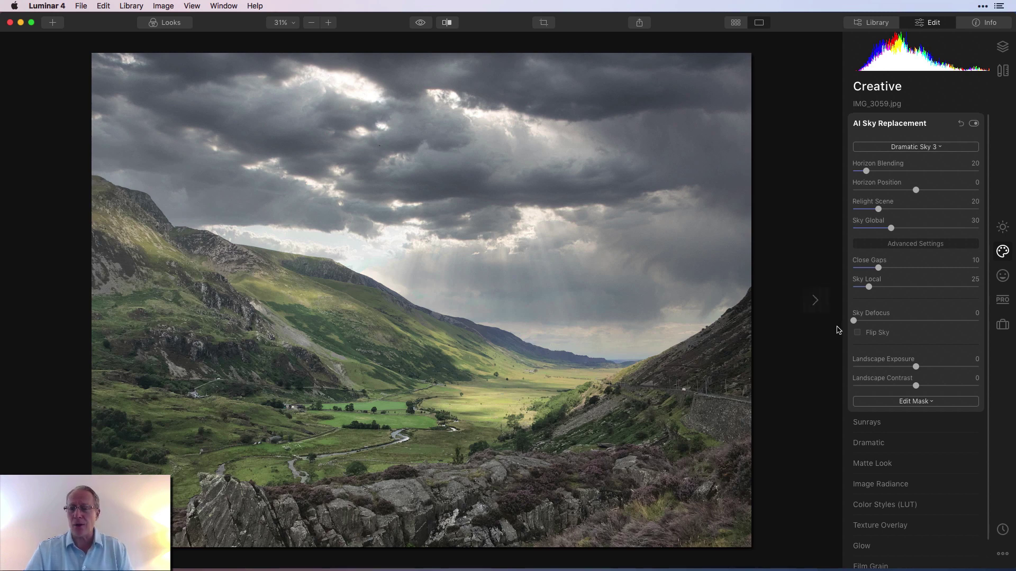
left_click(857, 332)
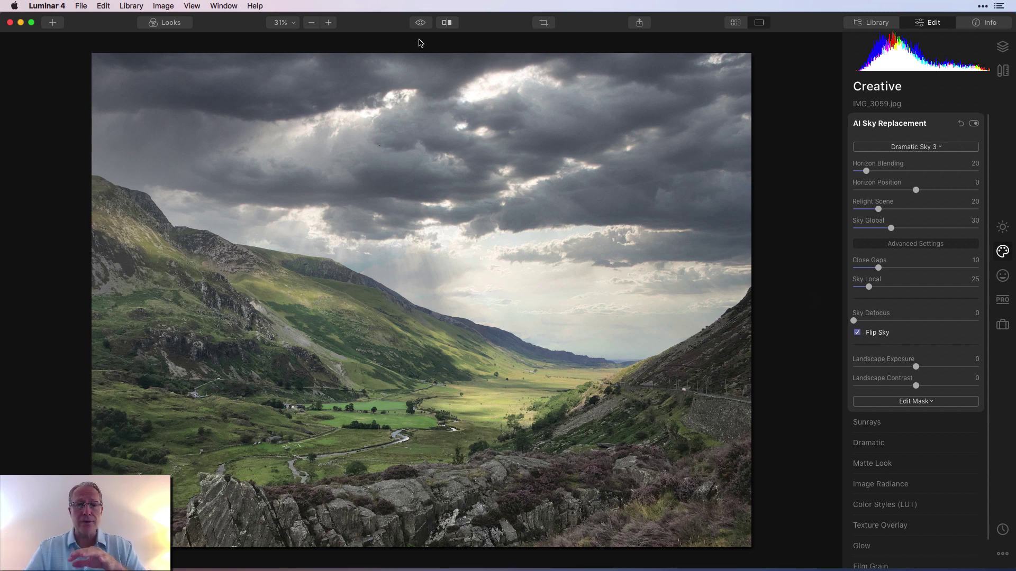
left_click(421, 24)
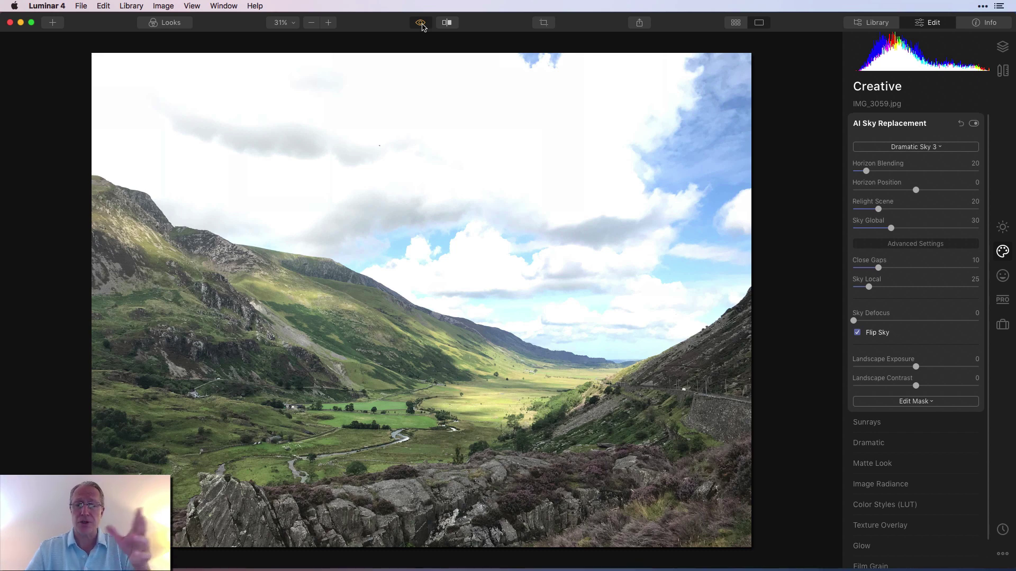
Toggle between the original bright sky and the mirrored Dramatic Sky 3, ending on the edit.
left_click(421, 22)
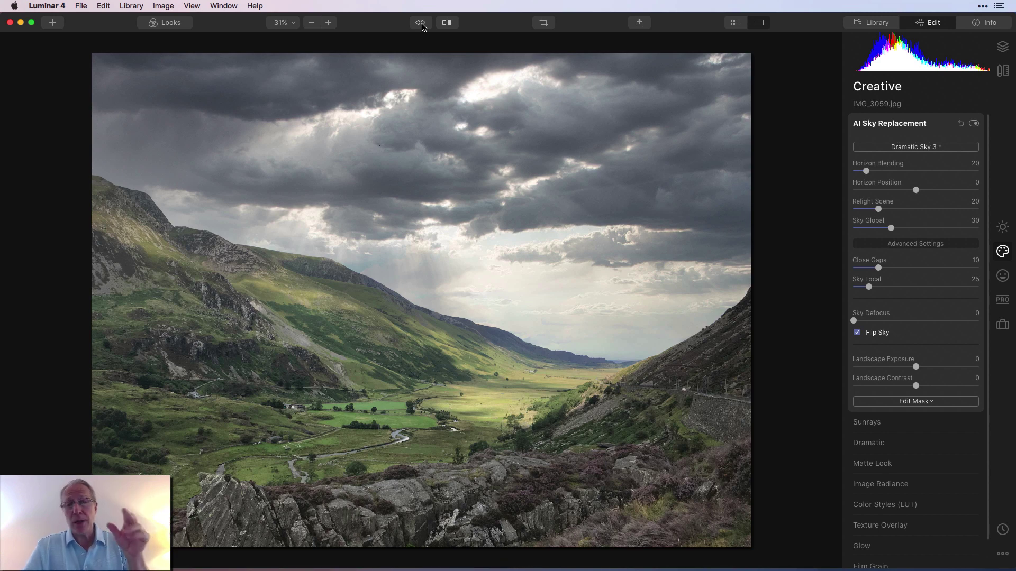
left_click(421, 24)
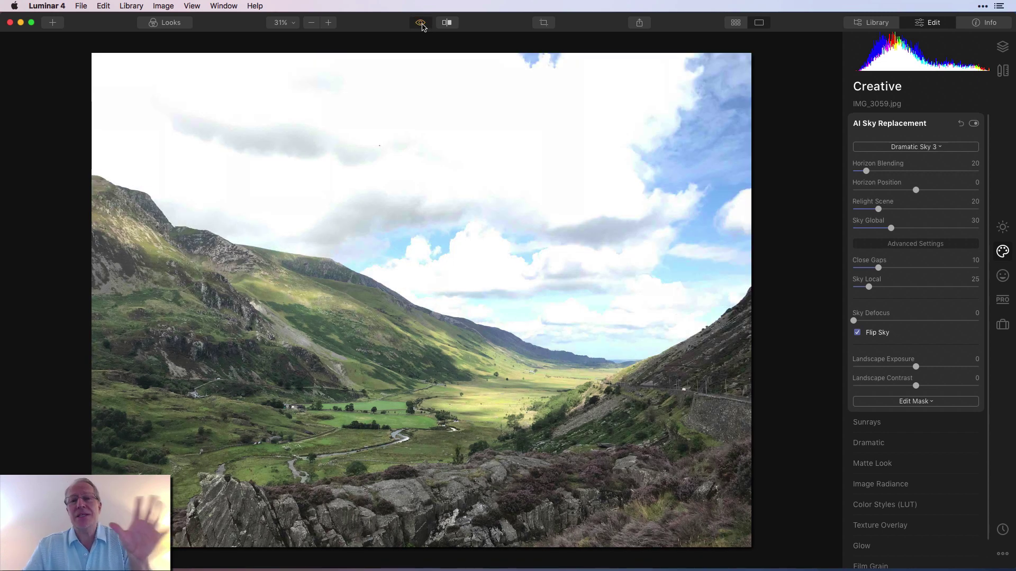
left_click(422, 24)
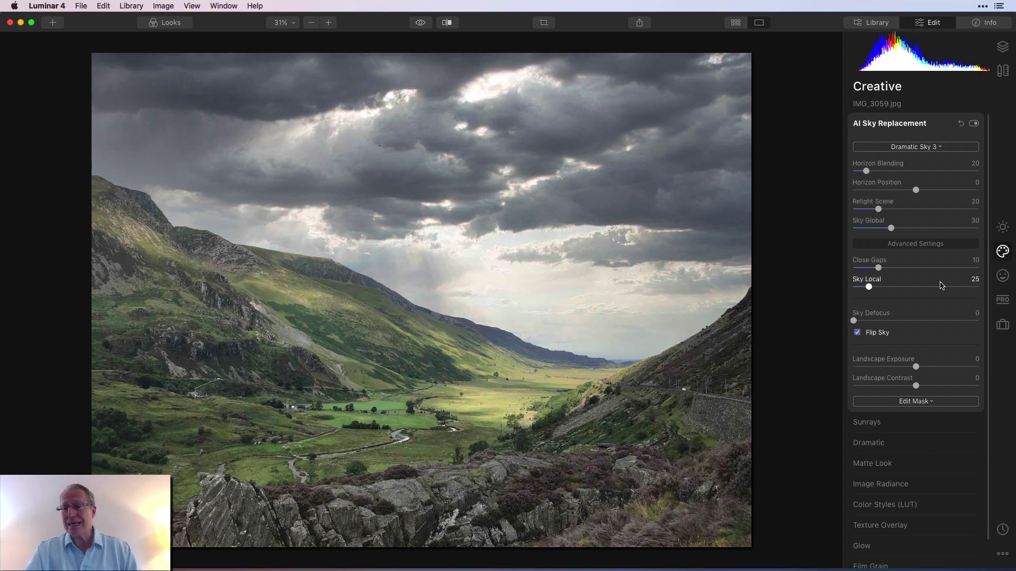
Add Advanced Contrast: Highlights 31, Midtones 79 (balance 30), Shadows 19, checked off and on.
left_click(998, 300)
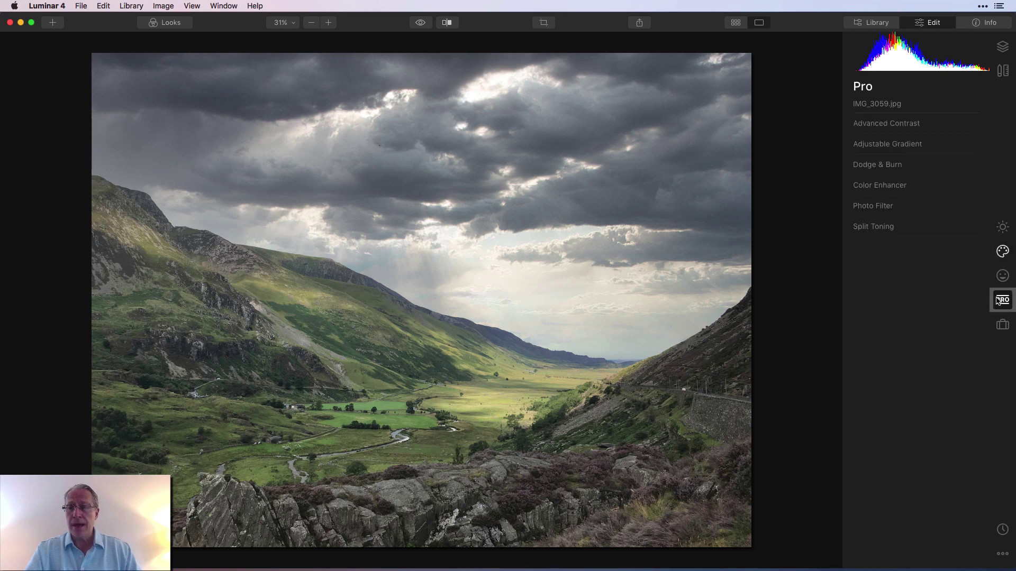
left_click(897, 125)
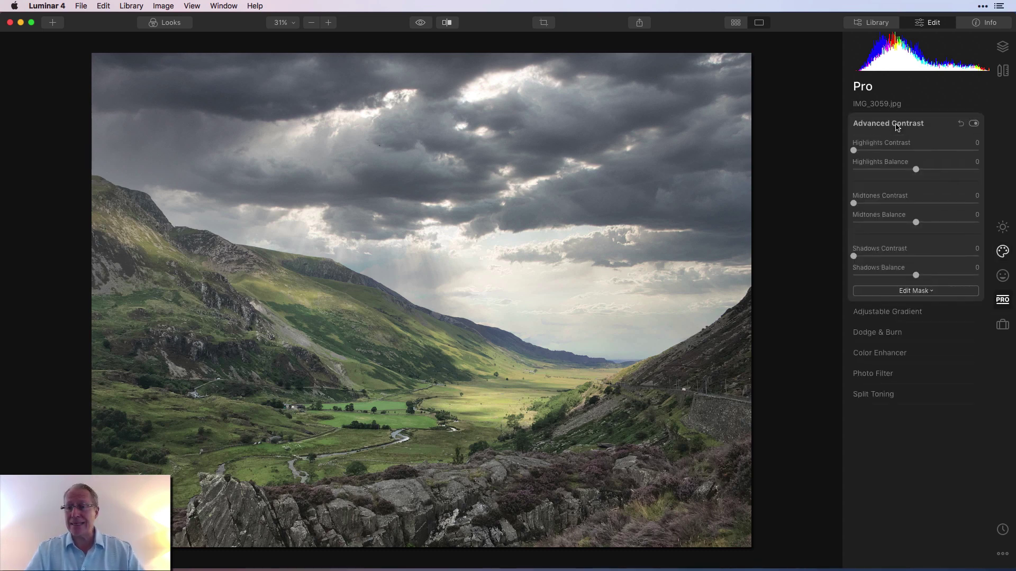
left_click_drag(853, 150, 893, 154)
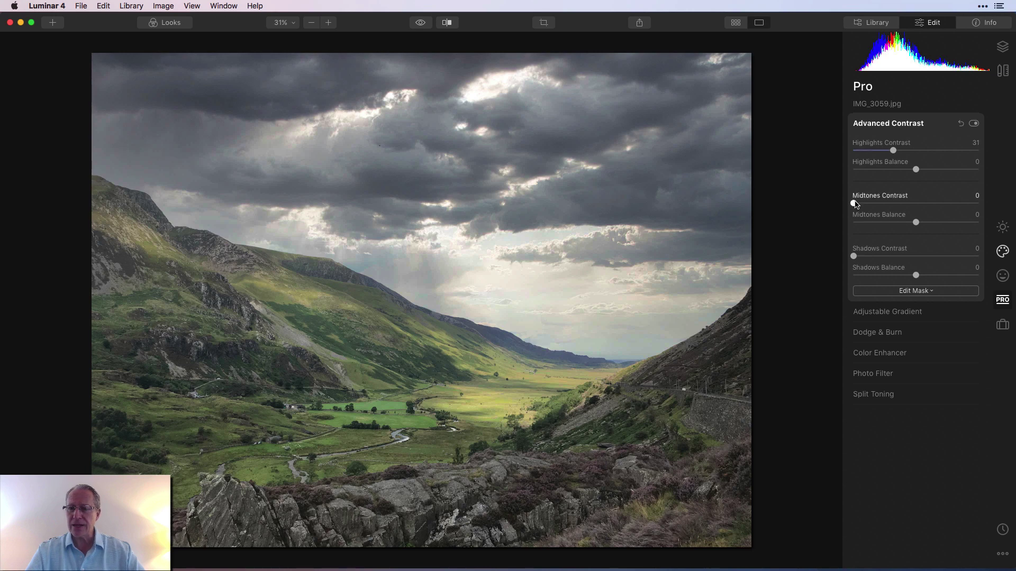
left_click_drag(854, 203, 938, 226)
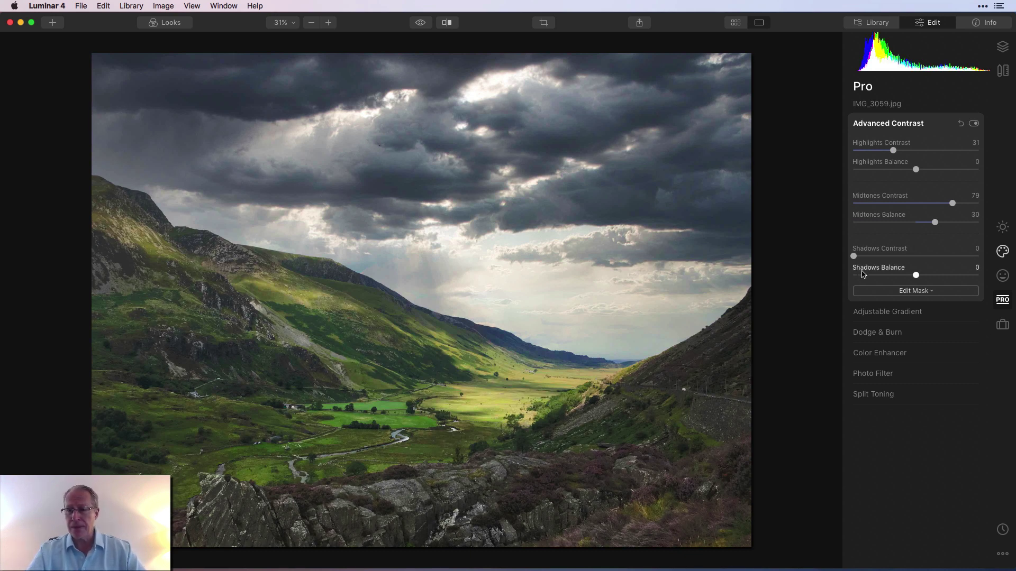
left_click_drag(854, 257, 882, 259)
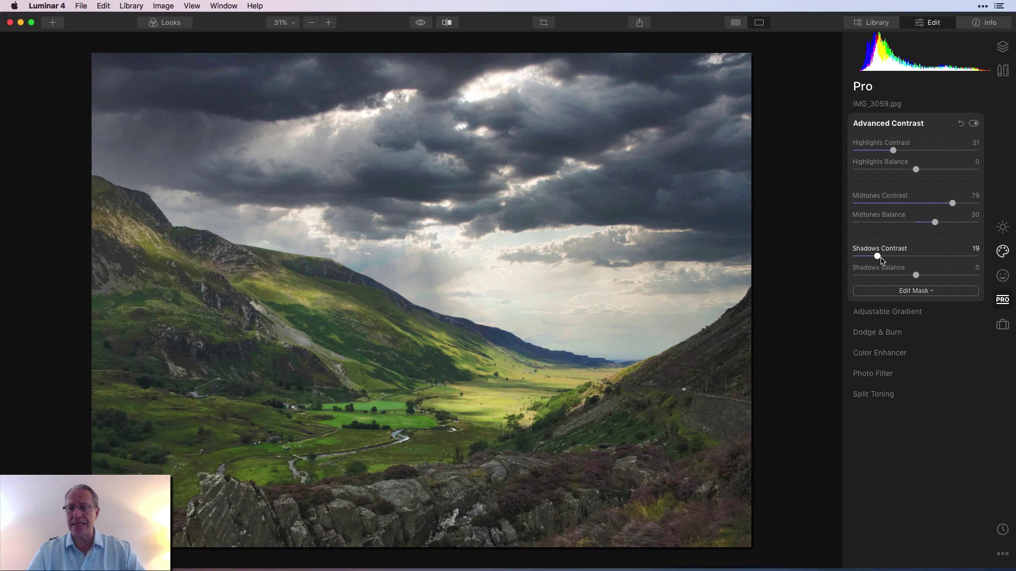
left_click(973, 124)
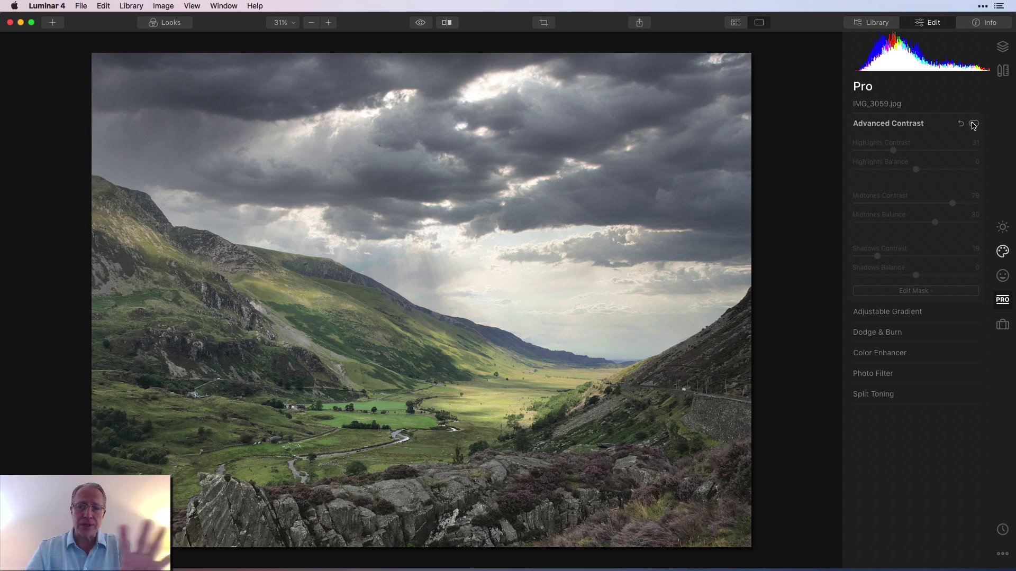
left_click(974, 124)
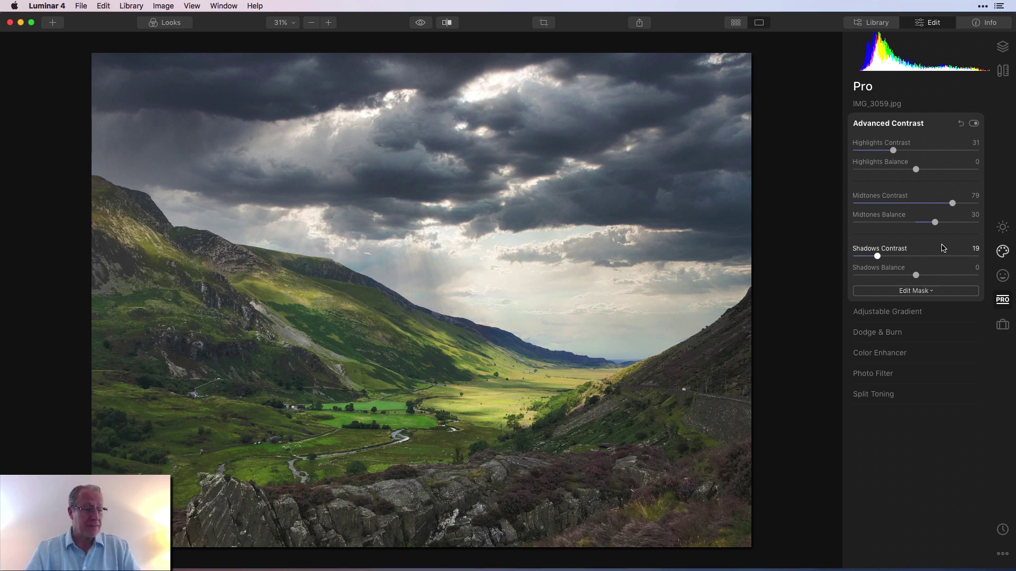
left_click(929, 313)
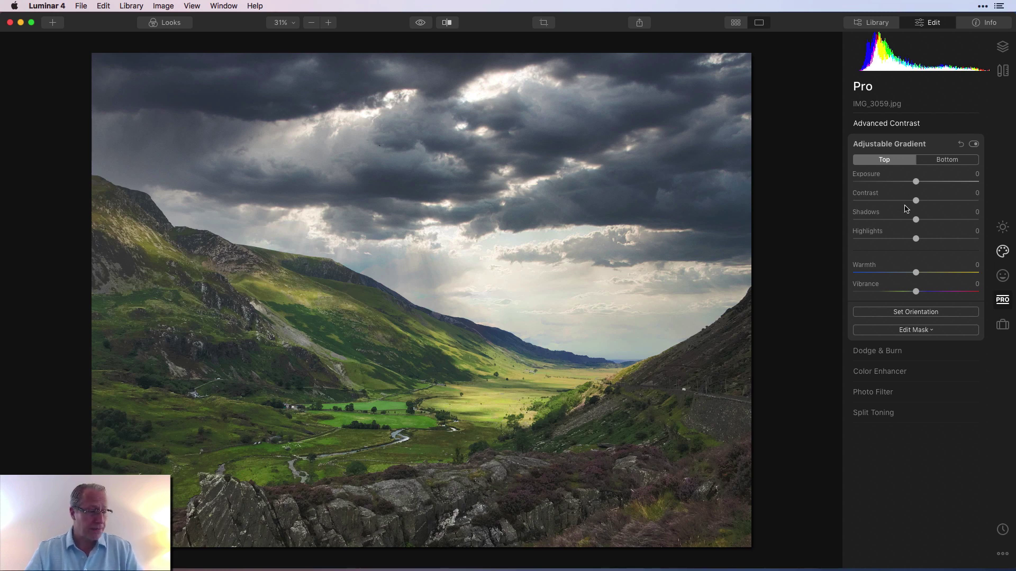
Angle the Adjustable Gradient to -18° along the slope, Blend 12, Horizontal Shift 51.
left_click(915, 311)
left_click_drag(562, 297, 540, 340)
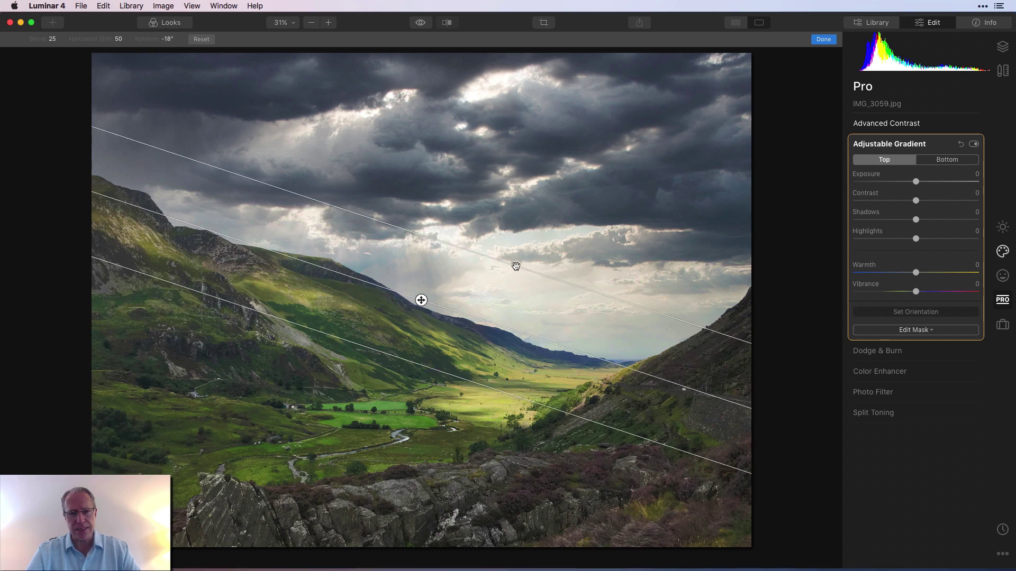
left_click_drag(516, 267, 492, 329)
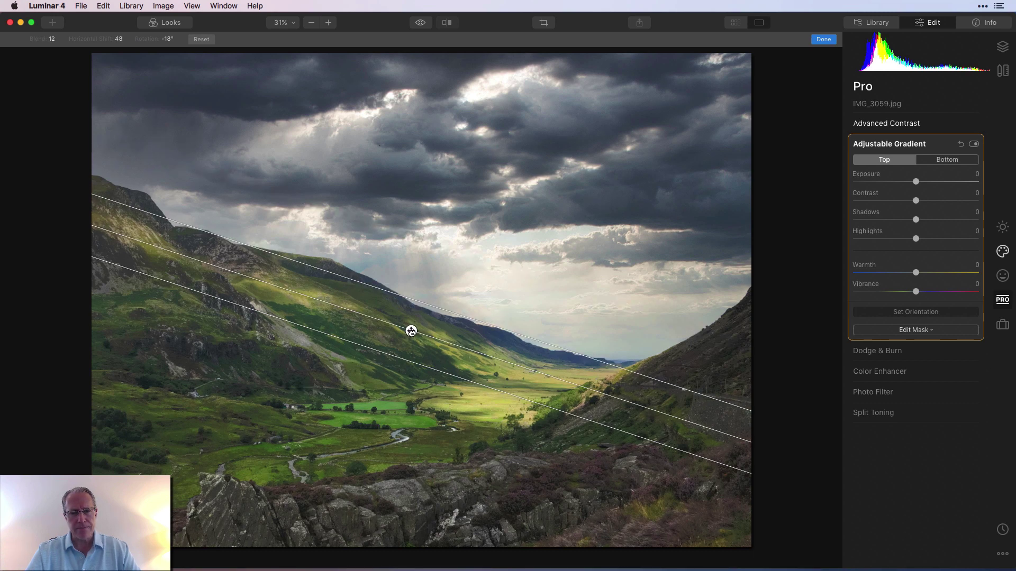
left_click_drag(411, 332, 425, 307)
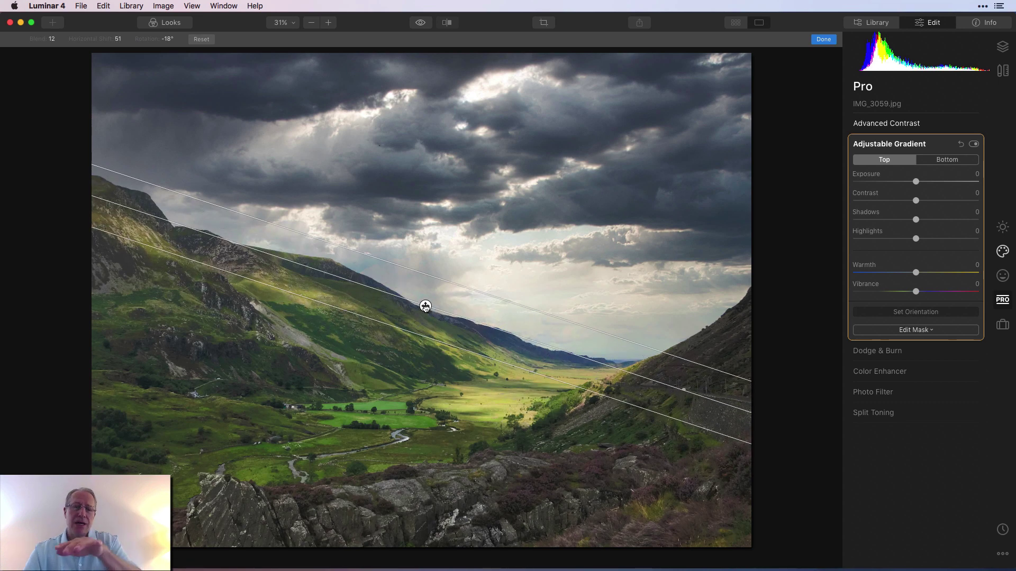
Give the gradient's top Exposure -16, Contrast 21 and Warmth 31.
left_click(823, 41)
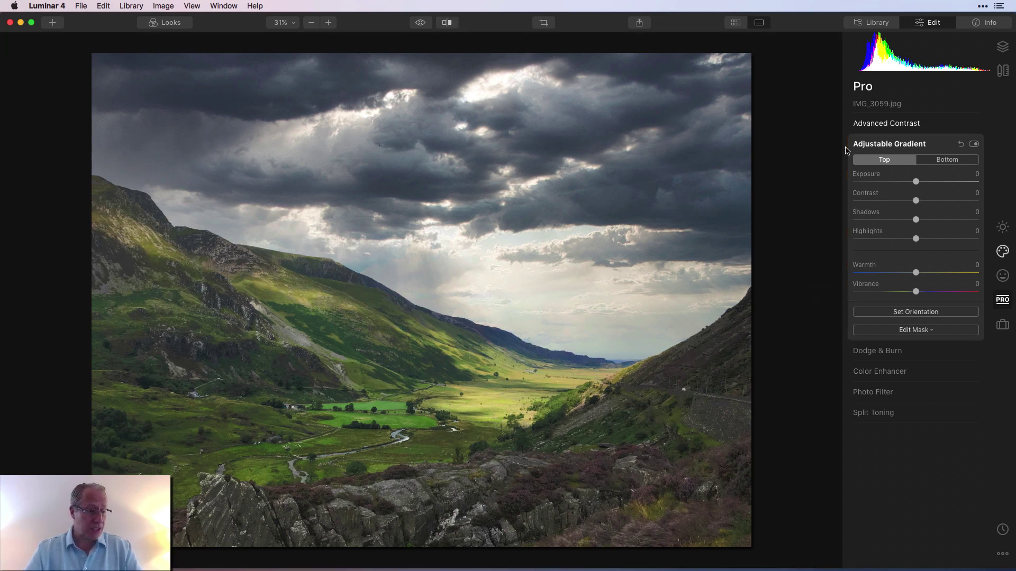
left_click_drag(915, 181, 908, 181)
double_click(908, 182)
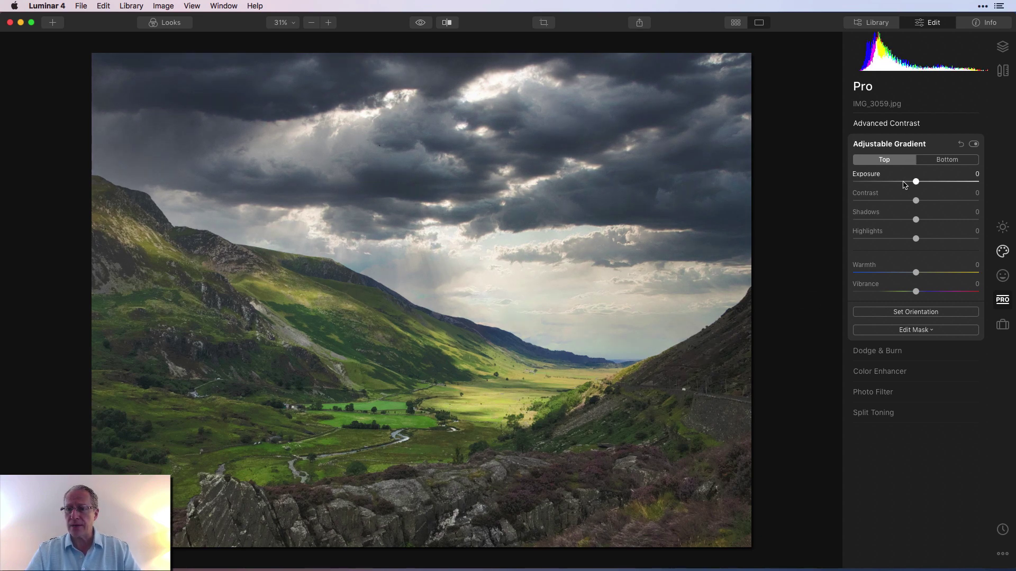
left_click(905, 182)
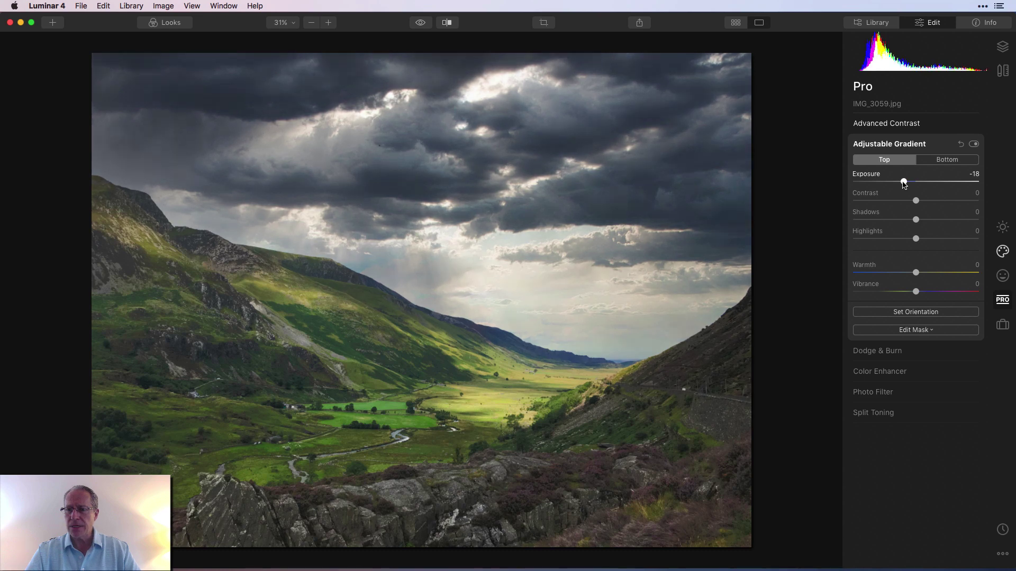
left_click_drag(904, 182, 933, 203)
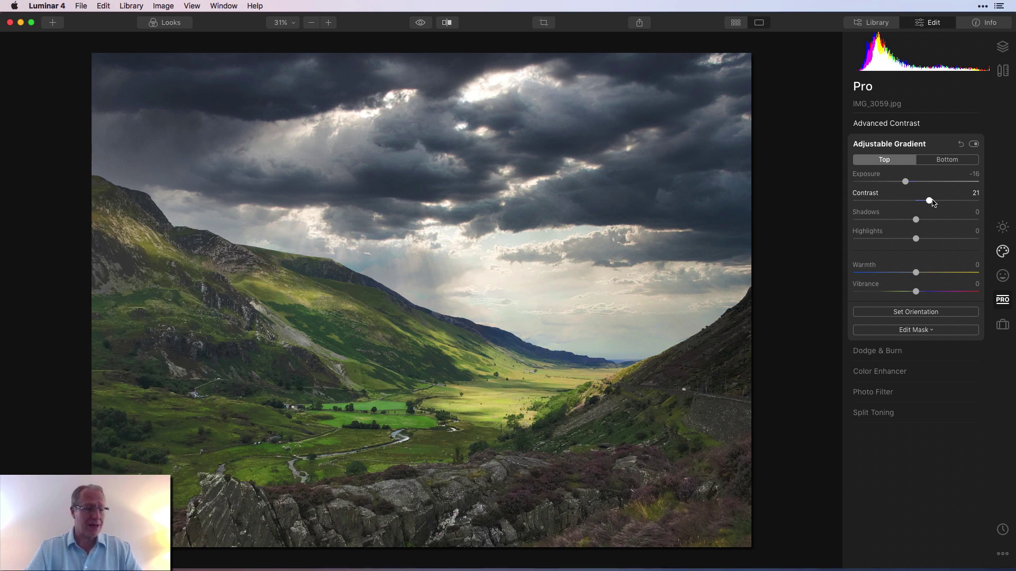
left_click_drag(931, 273, 935, 274)
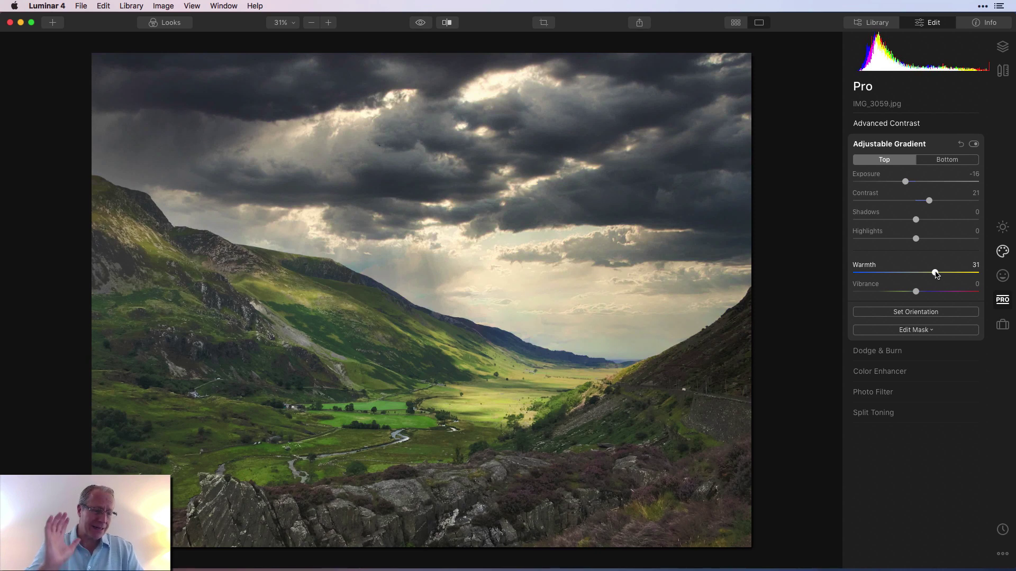
Darken the gradient's bottom with Exposure -31 and Contrast 30.
left_click(945, 164)
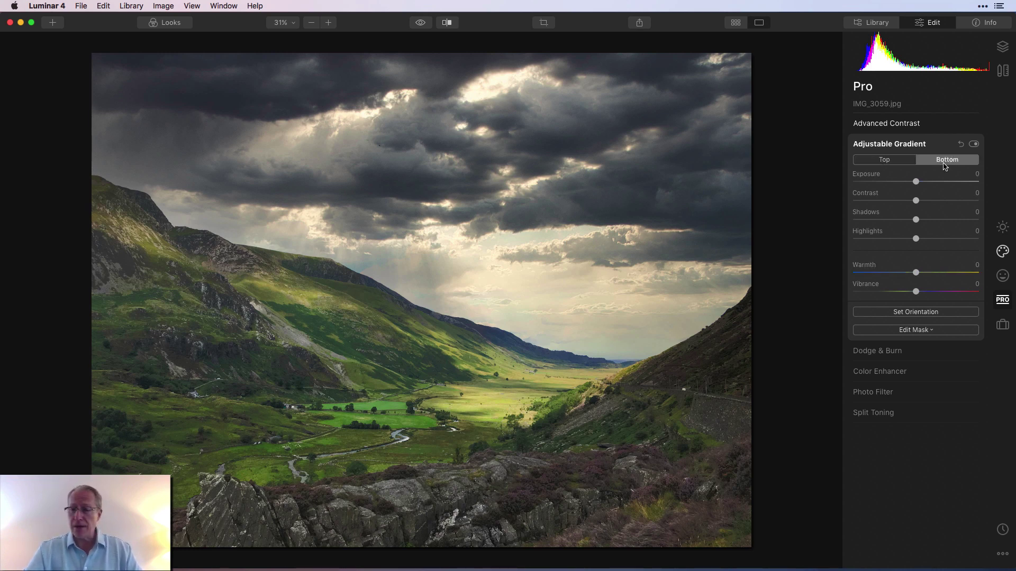
left_click(896, 181)
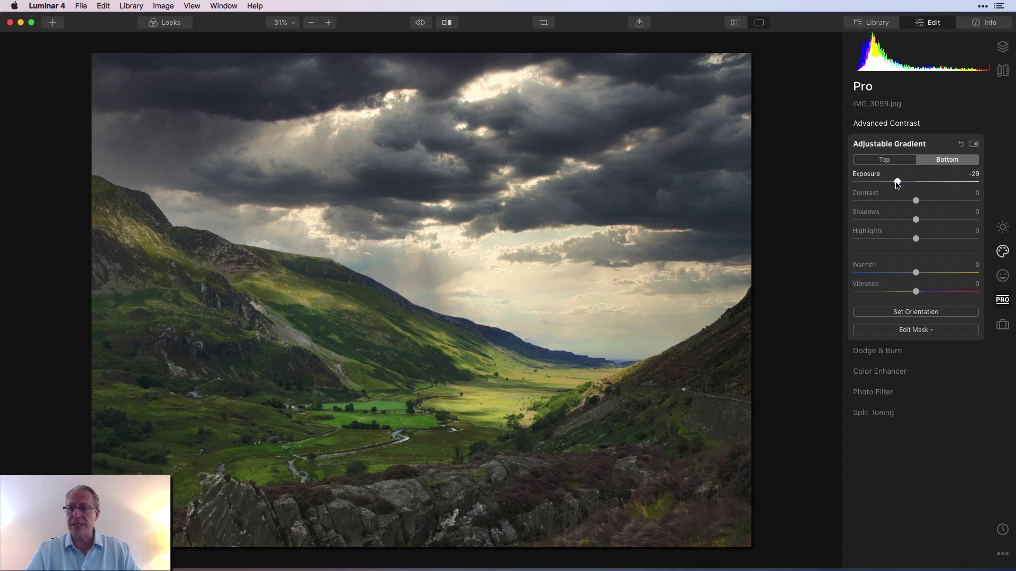
left_click_drag(897, 182, 896, 183)
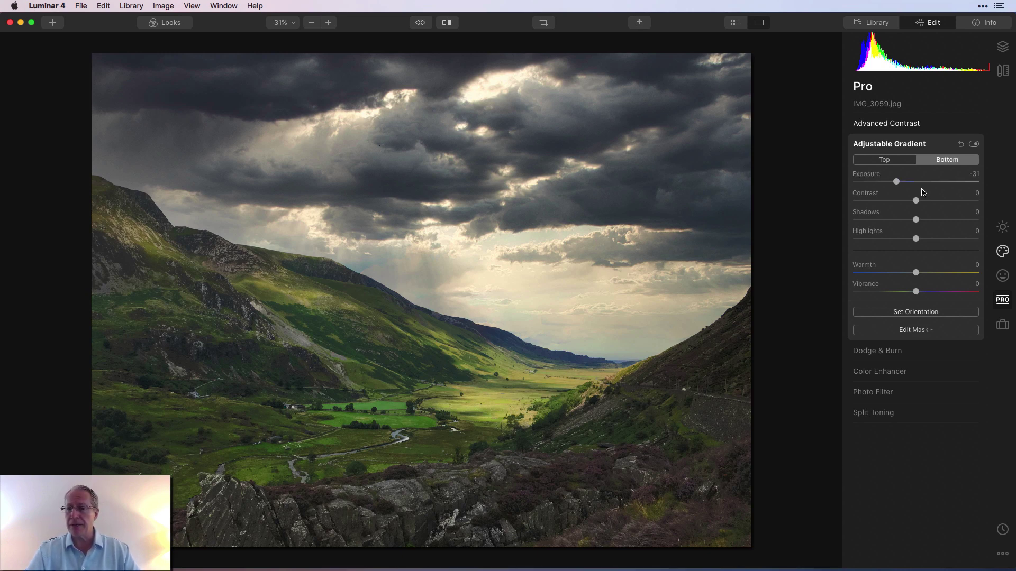
left_click(937, 201)
left_click_drag(937, 201, 935, 201)
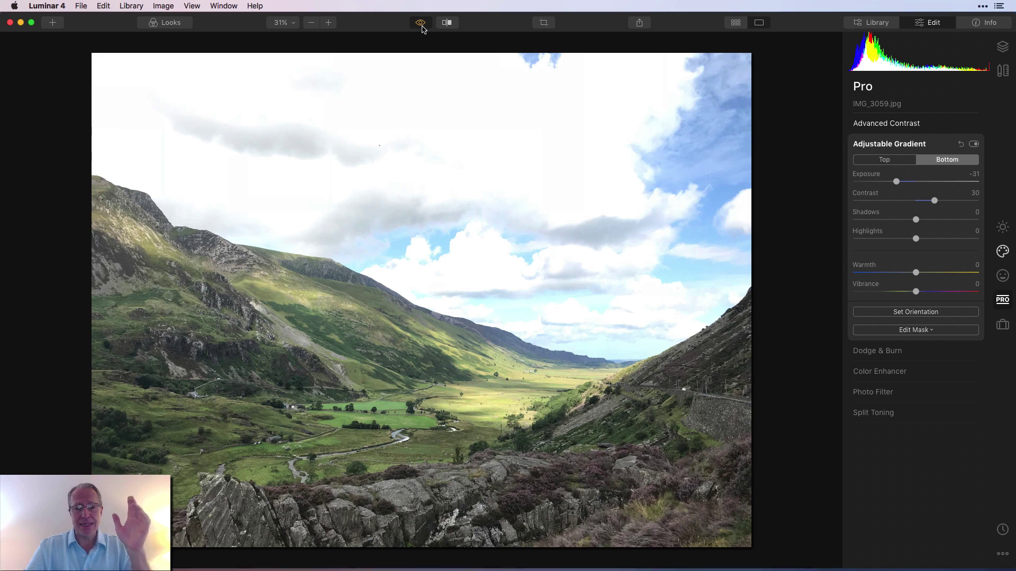
Flip between the original and edited photo, finishing on the stormy-sky edit.
left_click(421, 26)
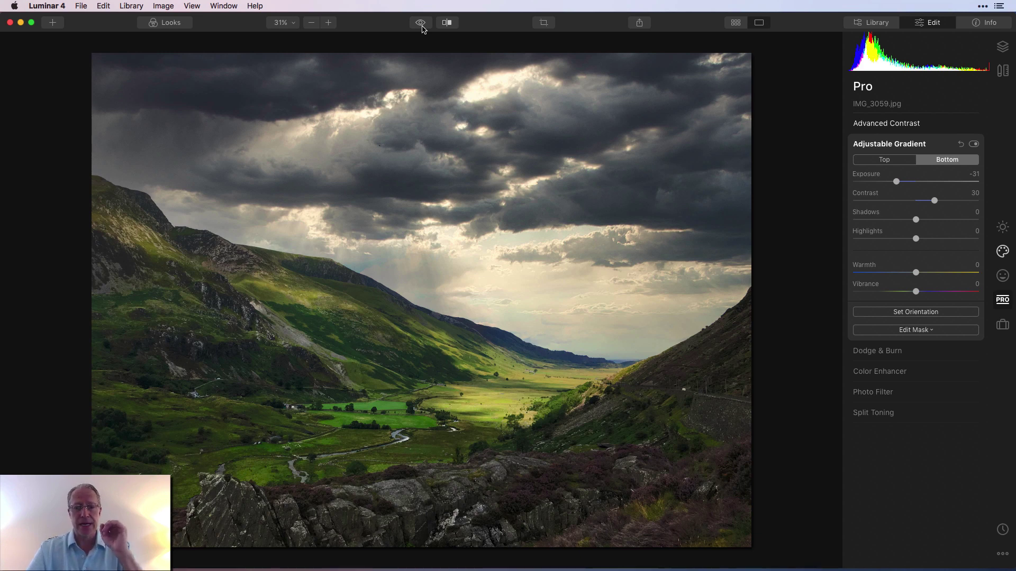
left_click(422, 26)
left_click(422, 26)
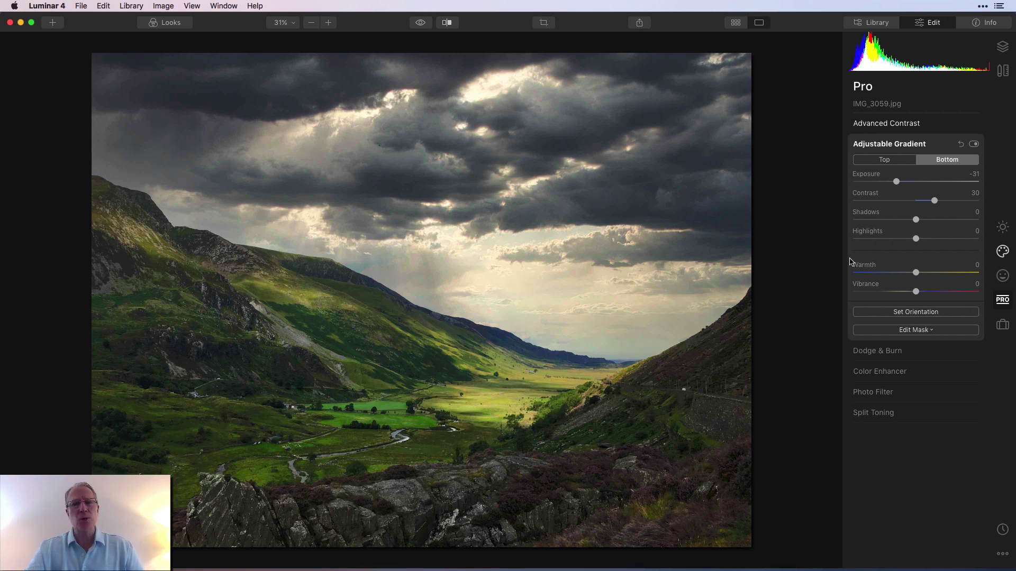
Add Adjustment Layer 1 and cool it with Temperature -23 and Tint 6.
left_click(1003, 47)
left_click(974, 87)
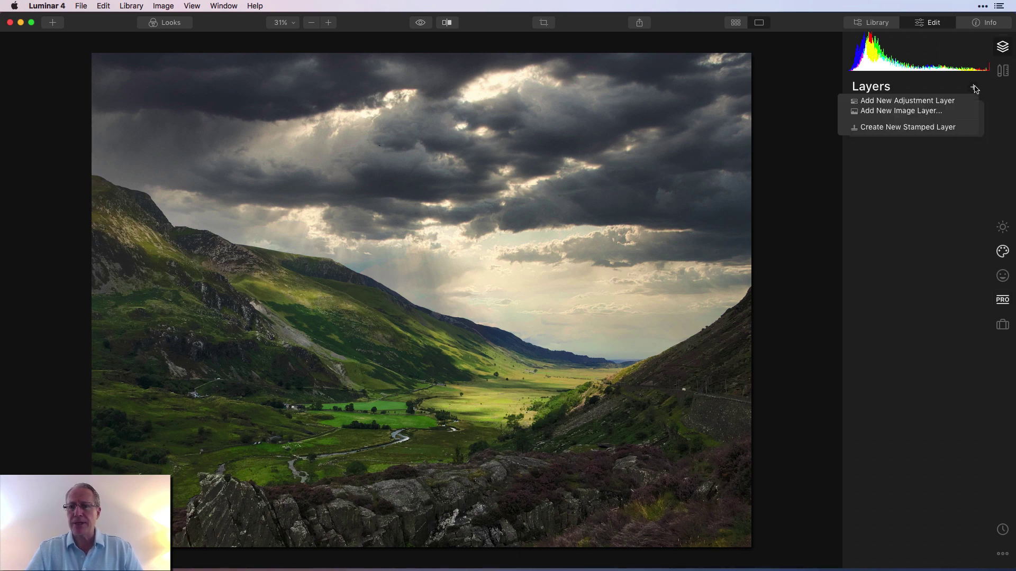
left_click(938, 101)
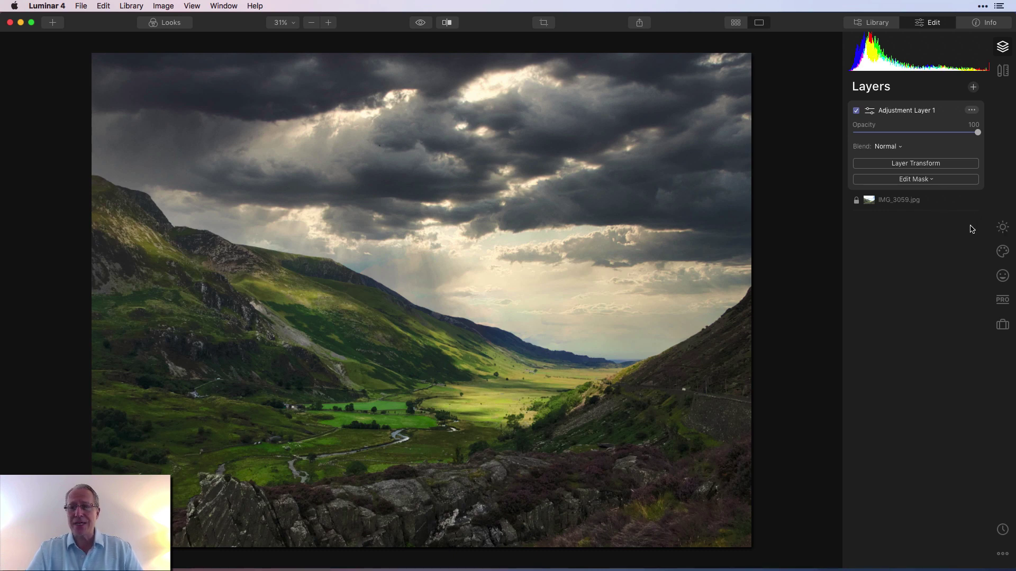
left_click(1003, 229)
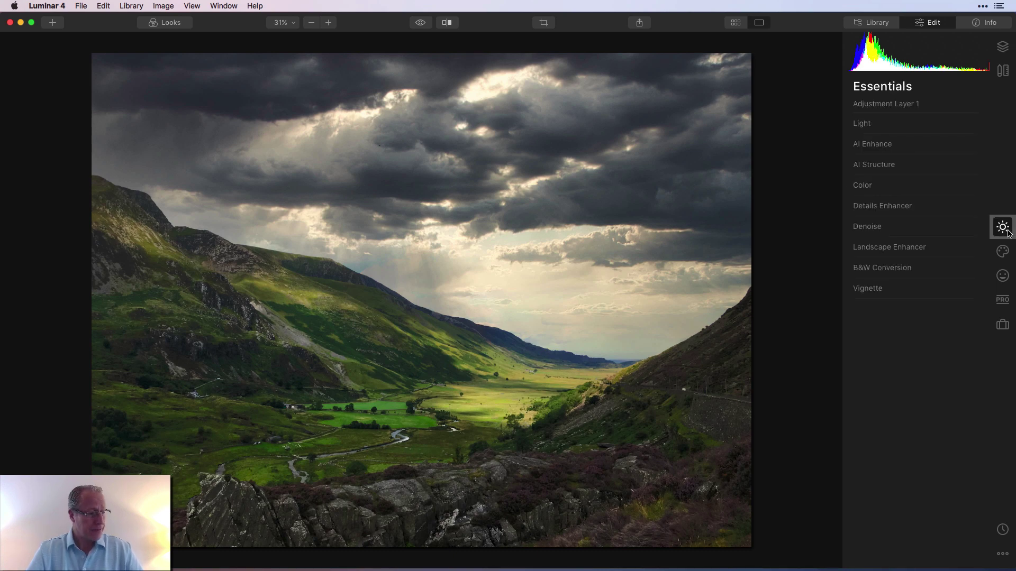
left_click(865, 123)
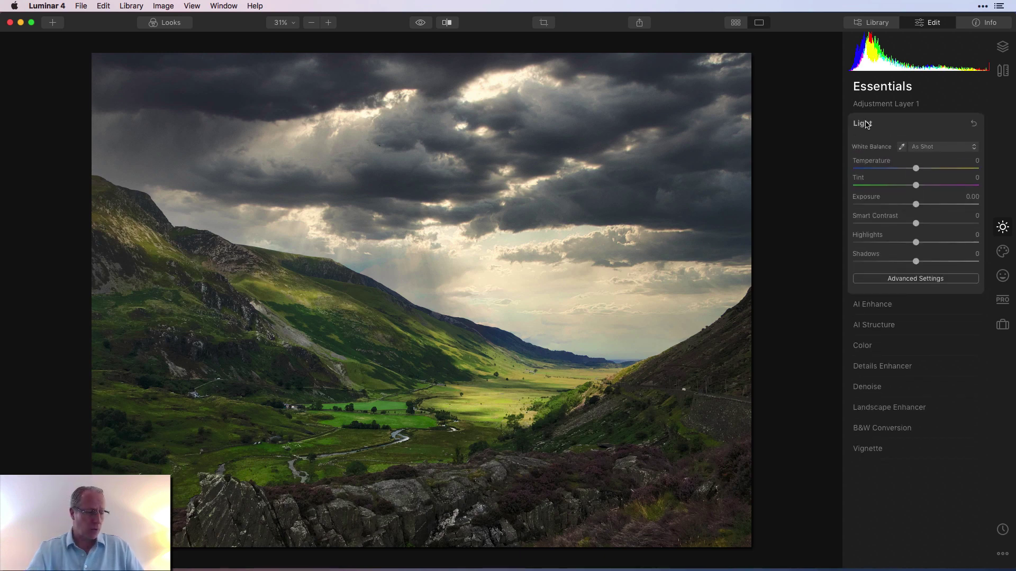
left_click(896, 168)
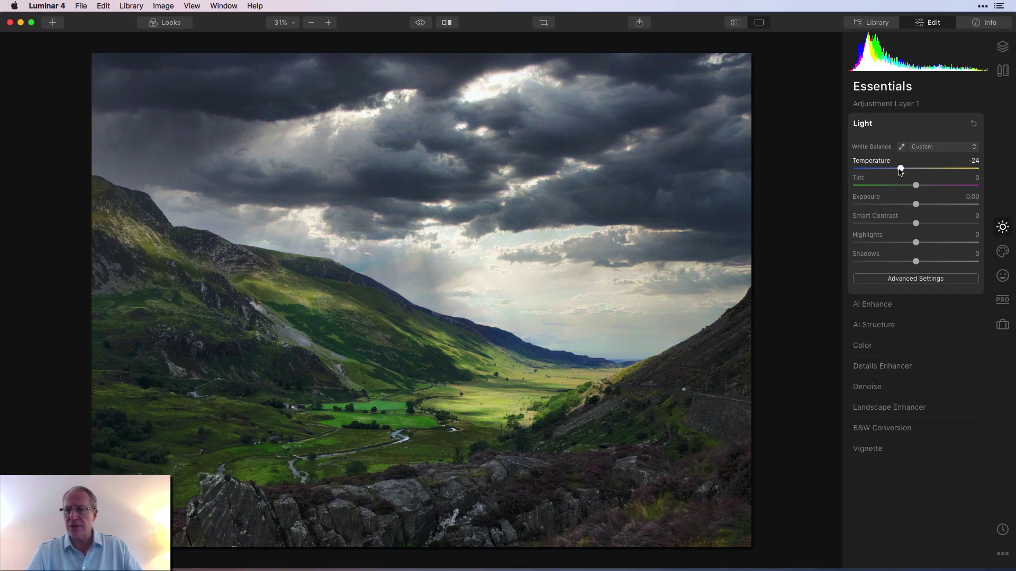
left_click_drag(896, 170, 900, 169)
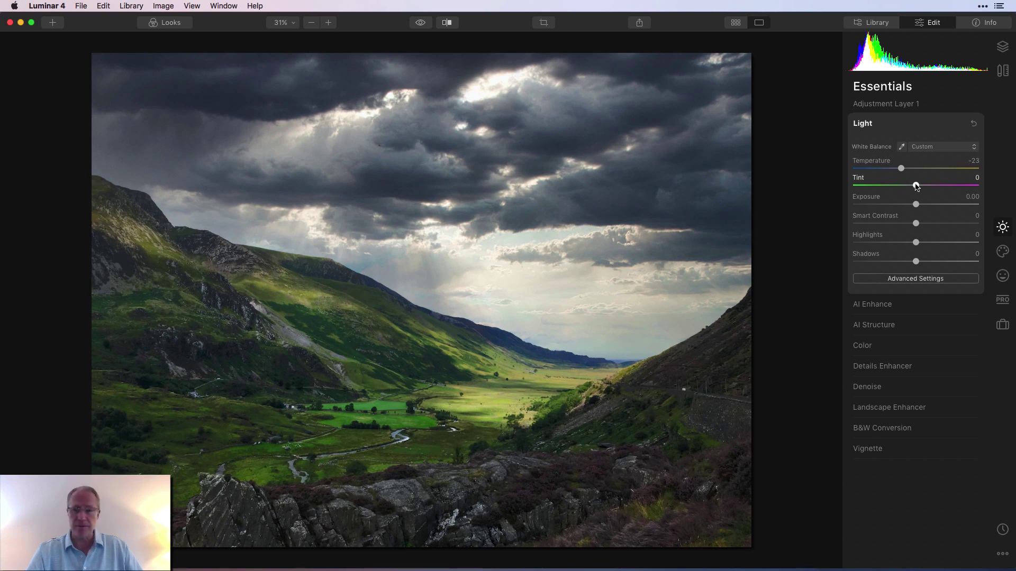
left_click_drag(916, 186, 920, 186)
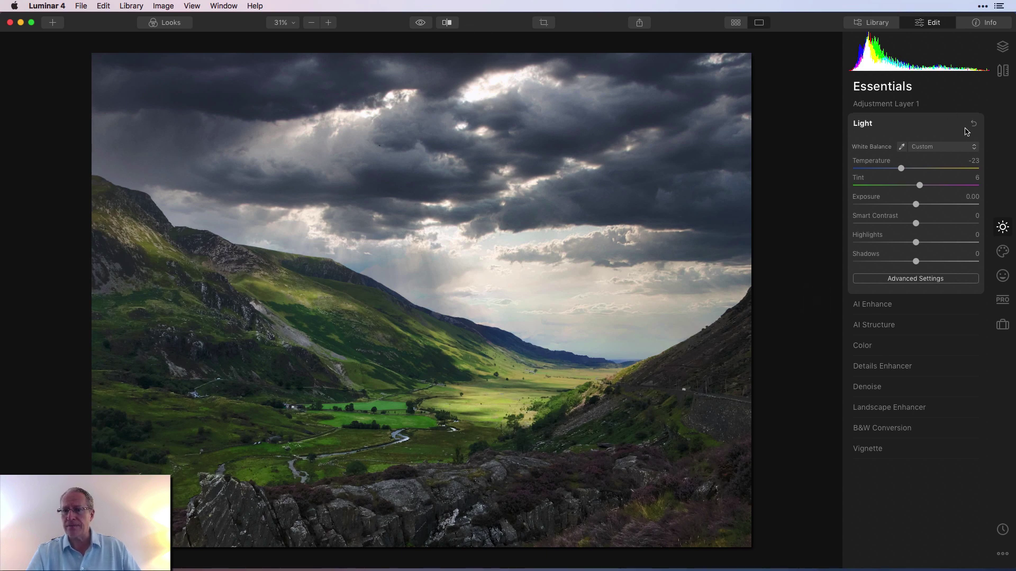
Hide Adjustment Layer 1 to compare, then switch it back on.
key("super+l")
left_click(856, 111)
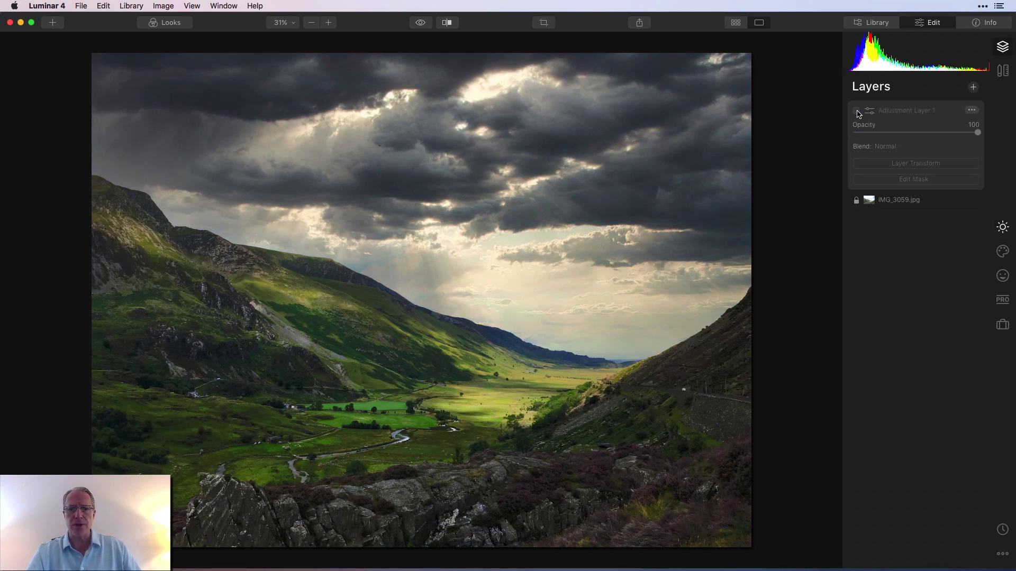
left_click(856, 110)
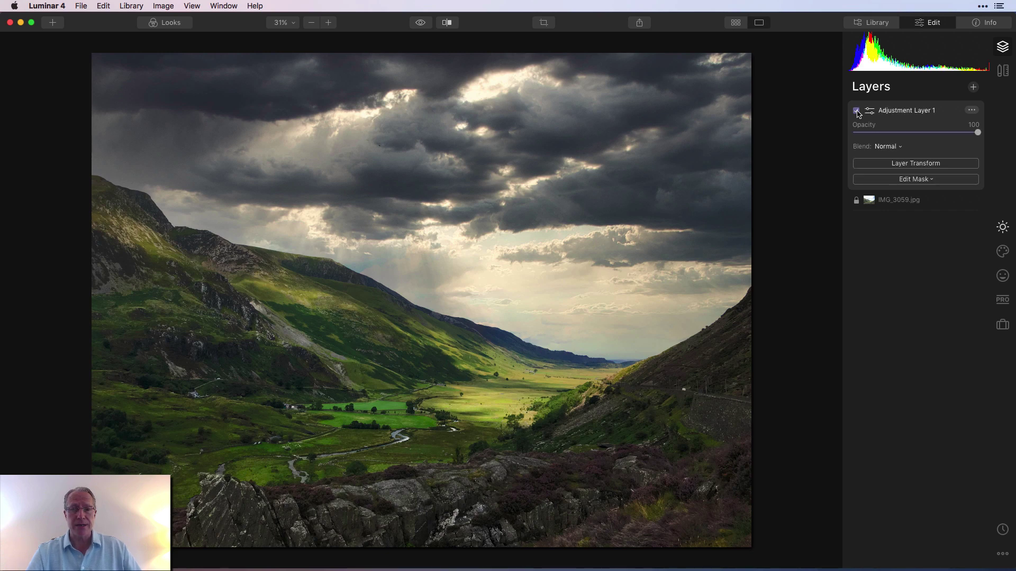
left_click(1002, 227)
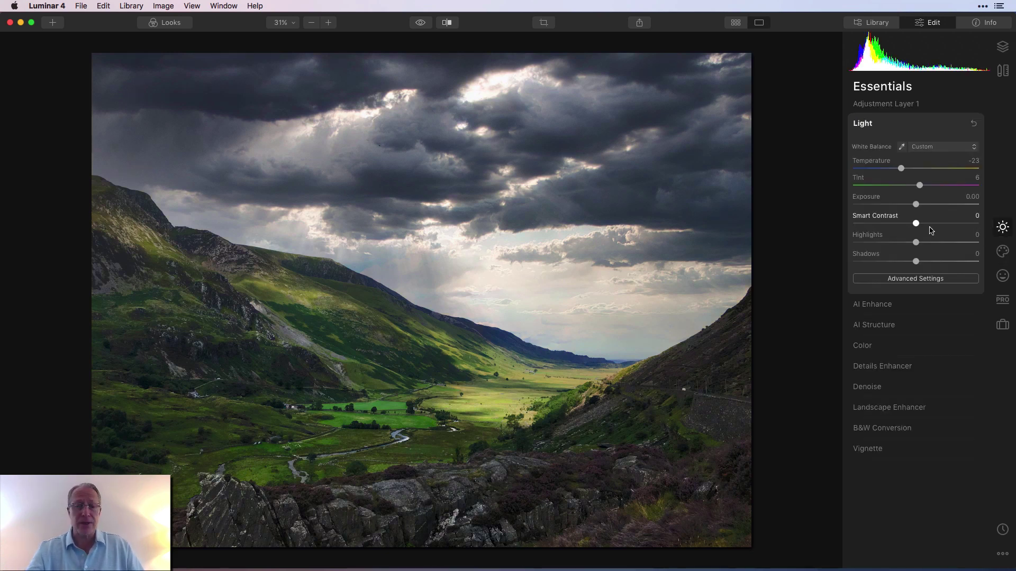
Set the layer's Adjustable Gradient top to Contrast 14 and Highlights -28.
left_click(1002, 300)
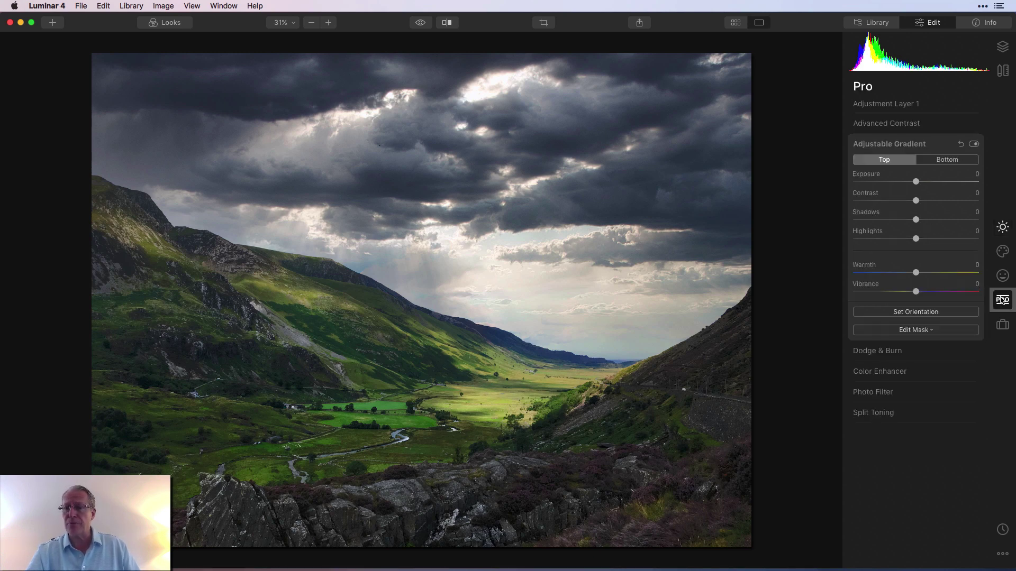
left_click(939, 201)
left_click_drag(940, 202, 925, 203)
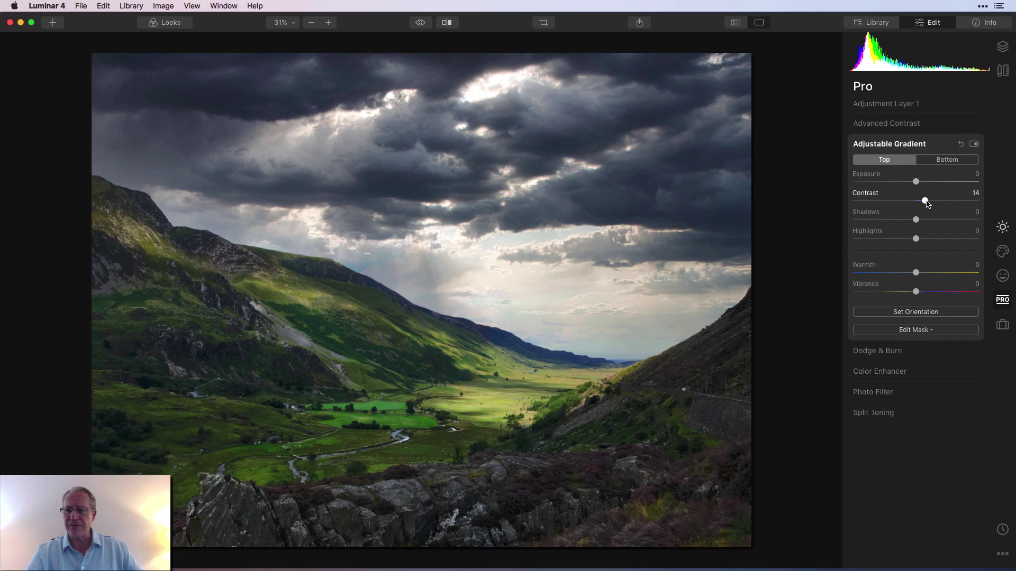
left_click(891, 239)
left_click_drag(890, 239, 897, 240)
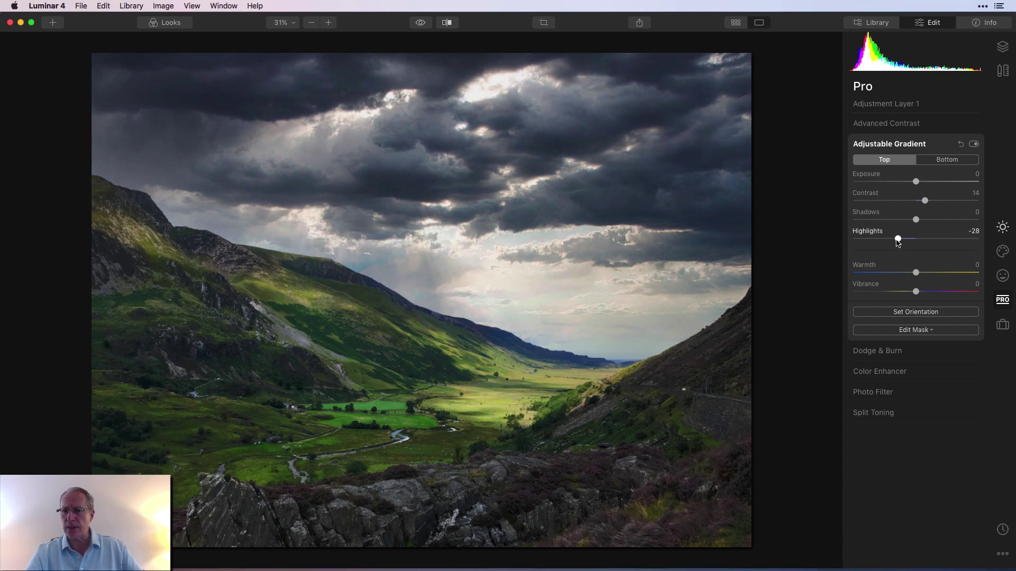
Give the gradient's bottom half Contrast 20.
left_click(942, 160)
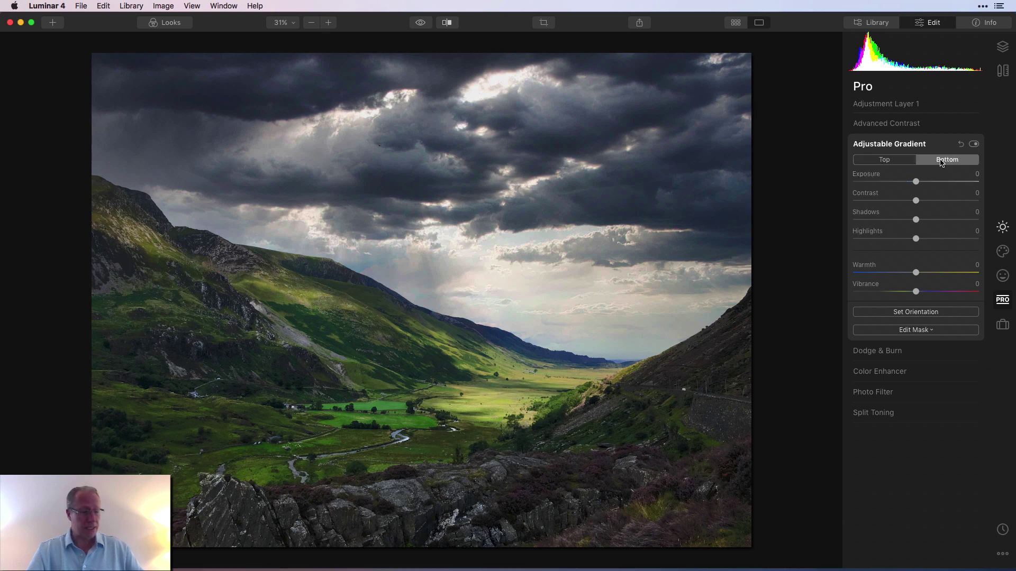
left_click(928, 201)
left_click_drag(930, 203, 930, 204)
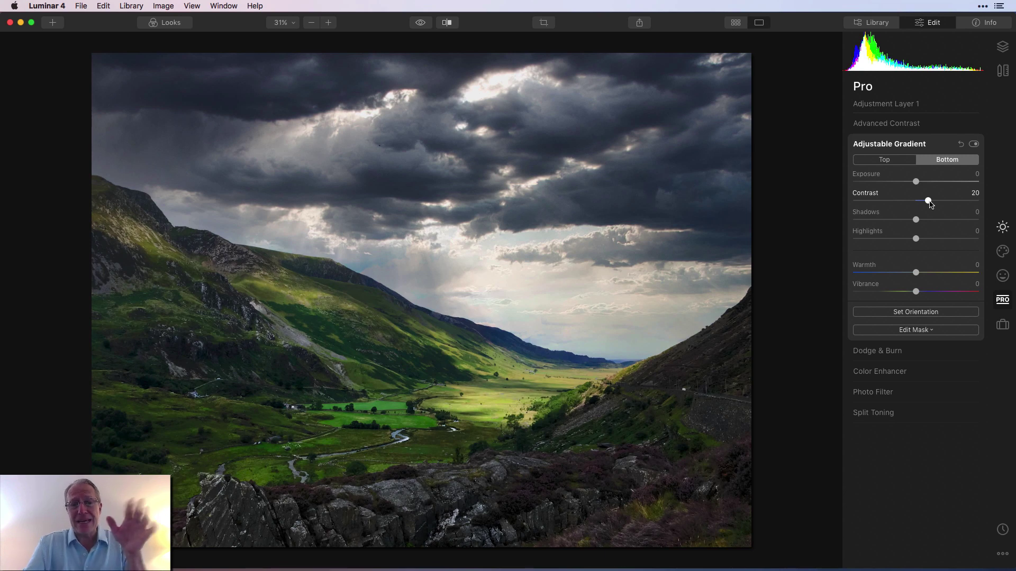
left_click(421, 23)
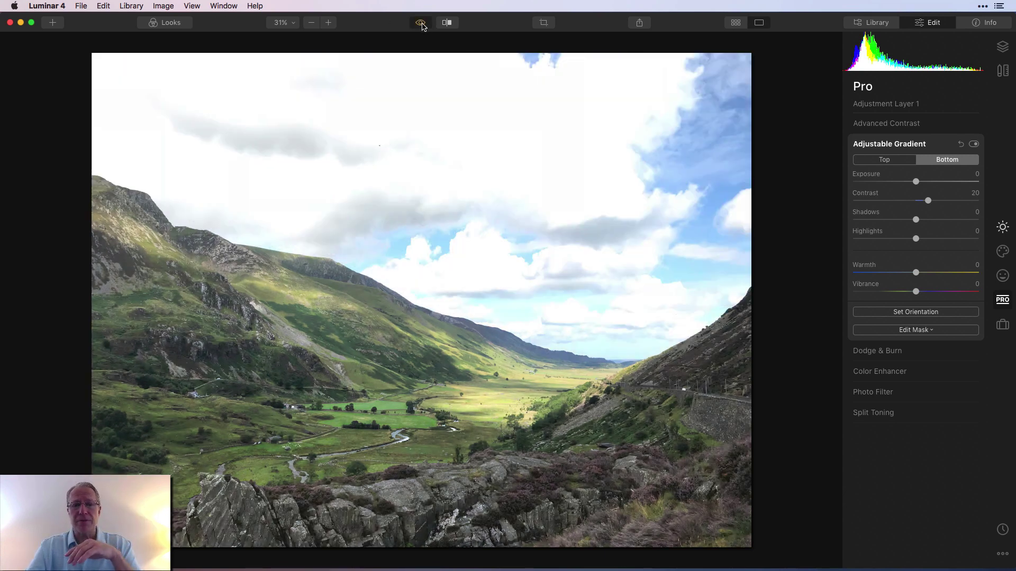
left_click(421, 23)
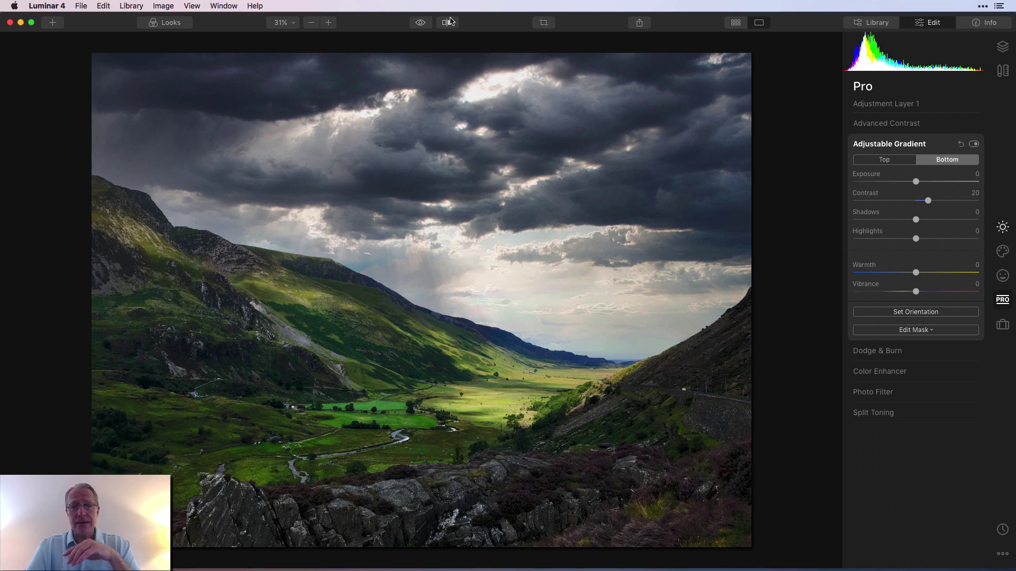
left_click(447, 22)
mouse_move(422, 107)
left_mouse_down()
mouse_move(718, 104)
mouse_move(296, 87)
mouse_move(659, 88)
mouse_move(214, 91)
mouse_move(466, 81)
mouse_move(191, 105)
mouse_move(421, 88)
left_mouse_up()
left_click_drag(346, 85, 202, 92)
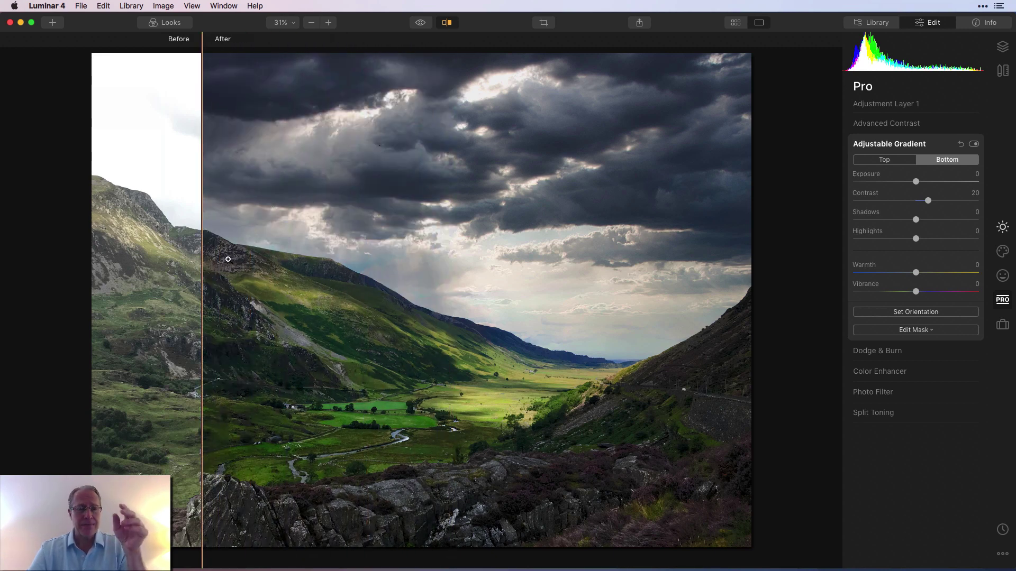
left_click_drag(202, 251, 385, 229)
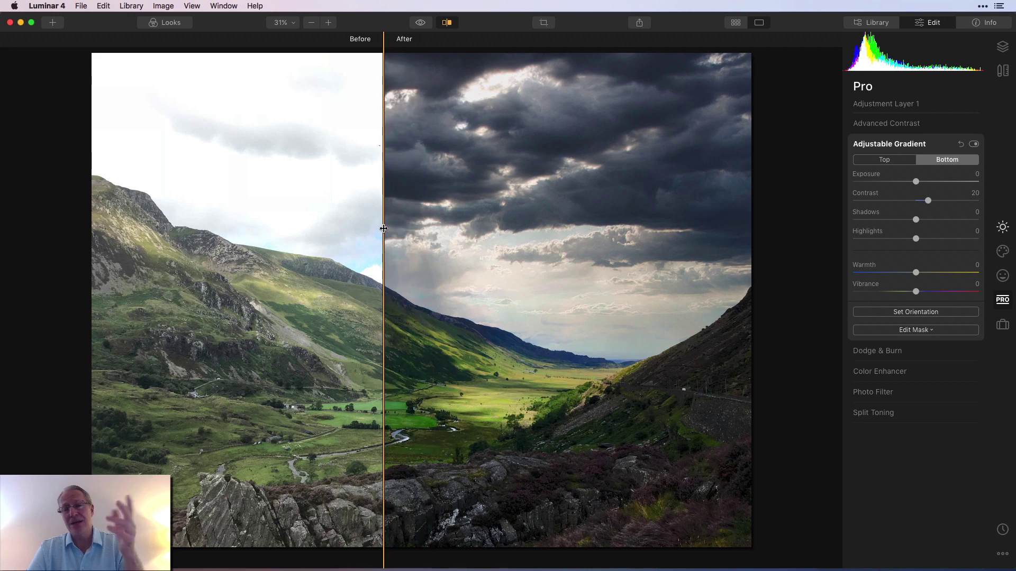
left_click(448, 28)
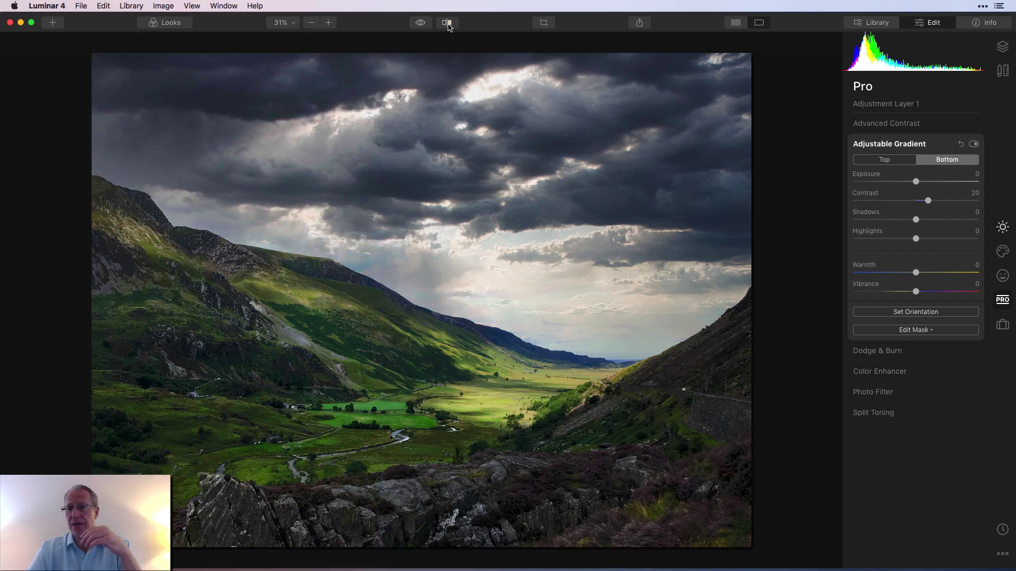
Set AI Structure Amount to 24 on Adjustment Layer 1, toggling it off and on to compare.
left_click(1003, 227)
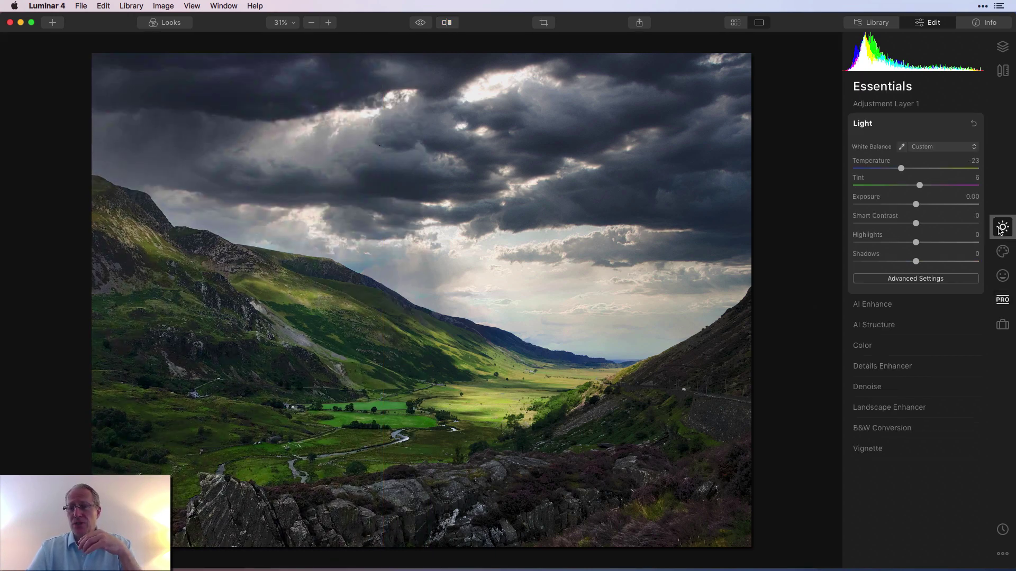
left_click(907, 327)
left_click_drag(916, 193, 931, 192)
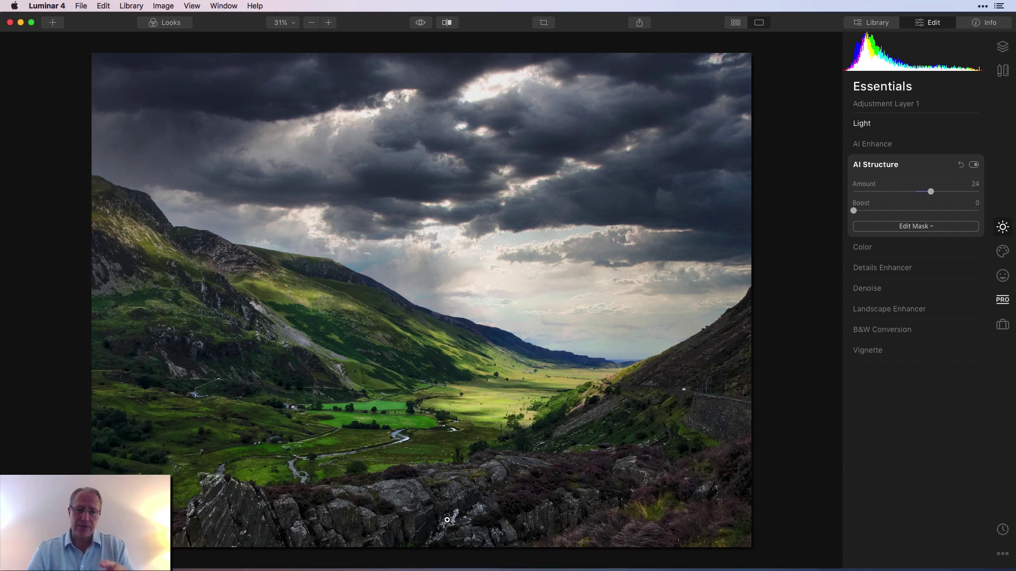
left_click(973, 166)
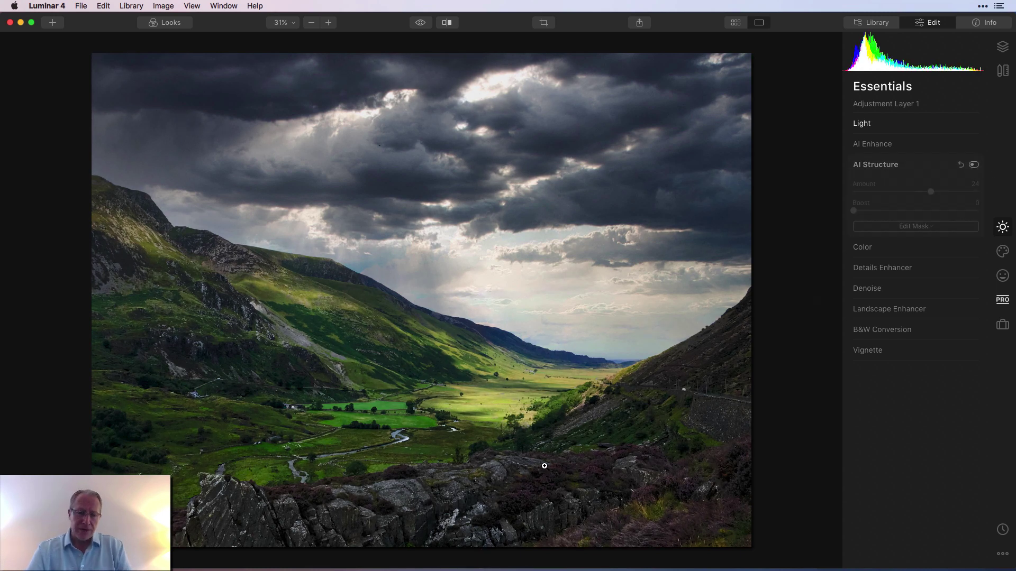
left_click(974, 166)
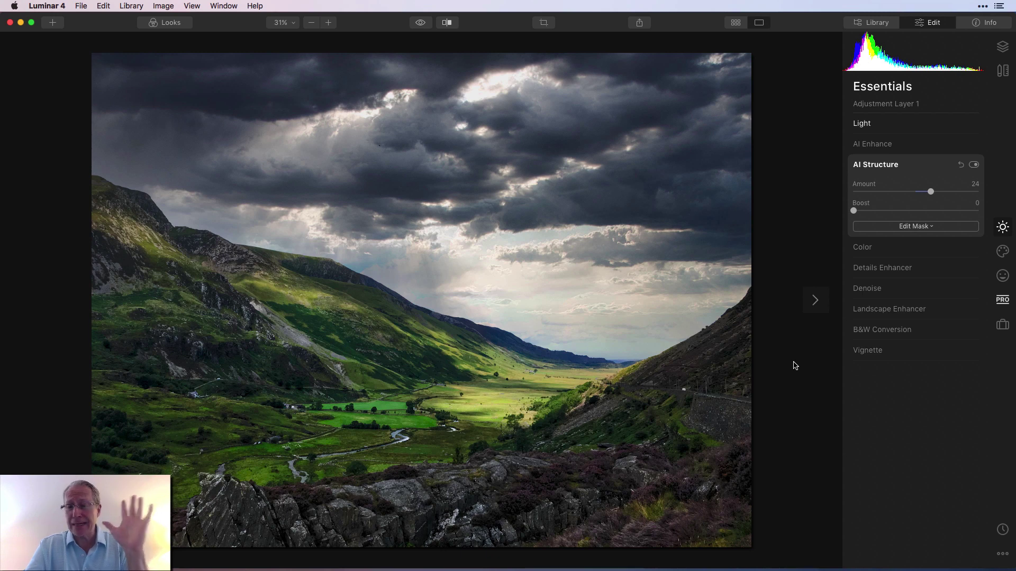
left_click(421, 23)
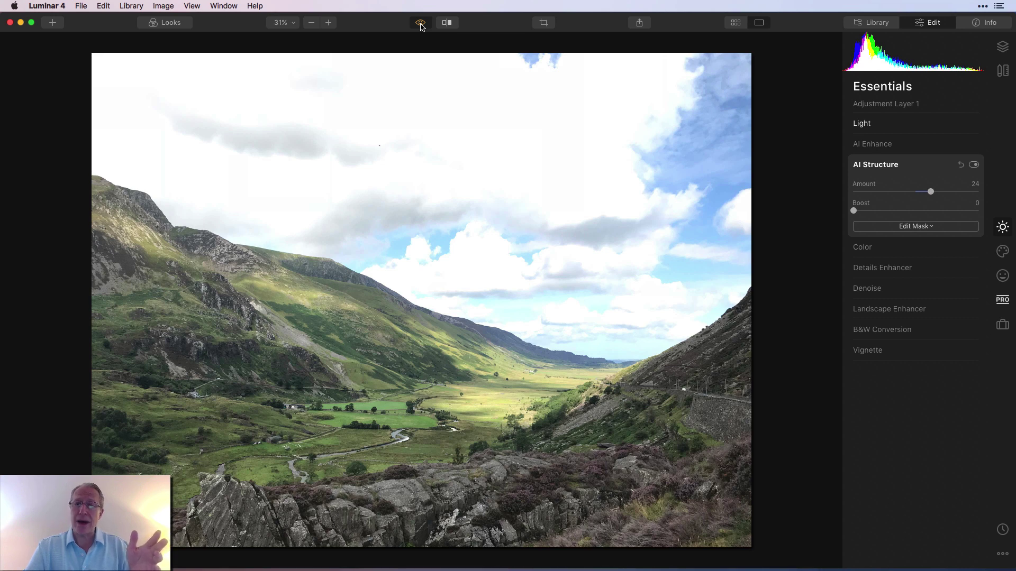
left_click(421, 25)
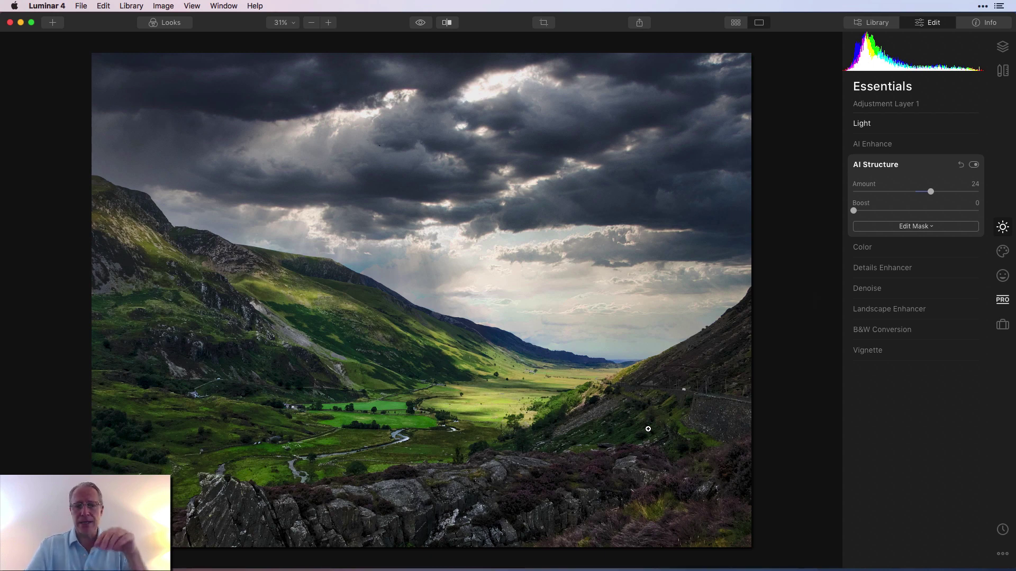
left_click(421, 25)
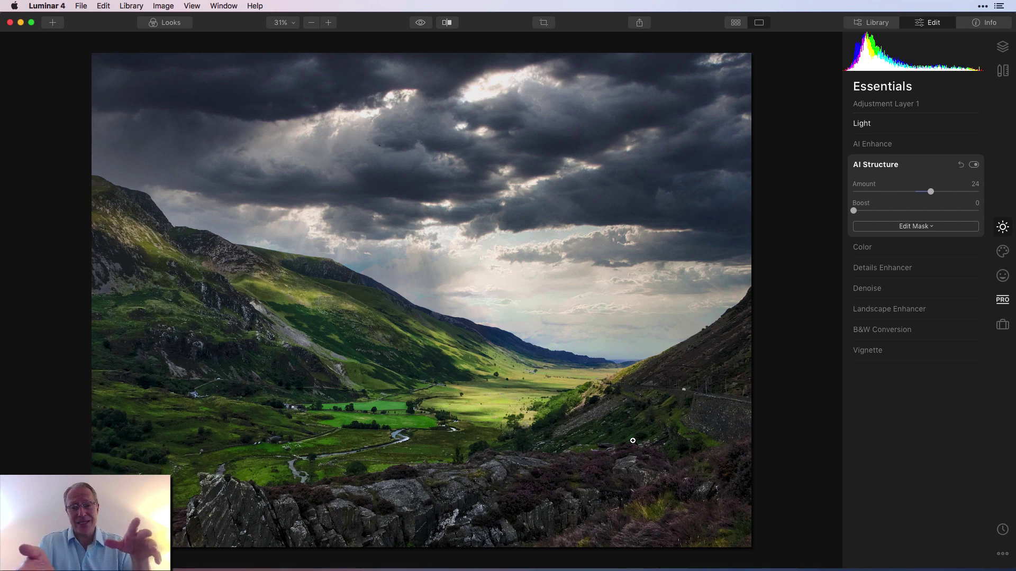
left_click(328, 24)
scroll(426, 298, "right", 5)
scroll(426, 298, "down", 2)
scroll(428, 300, "left", 8)
scroll(428, 300, "up", 4)
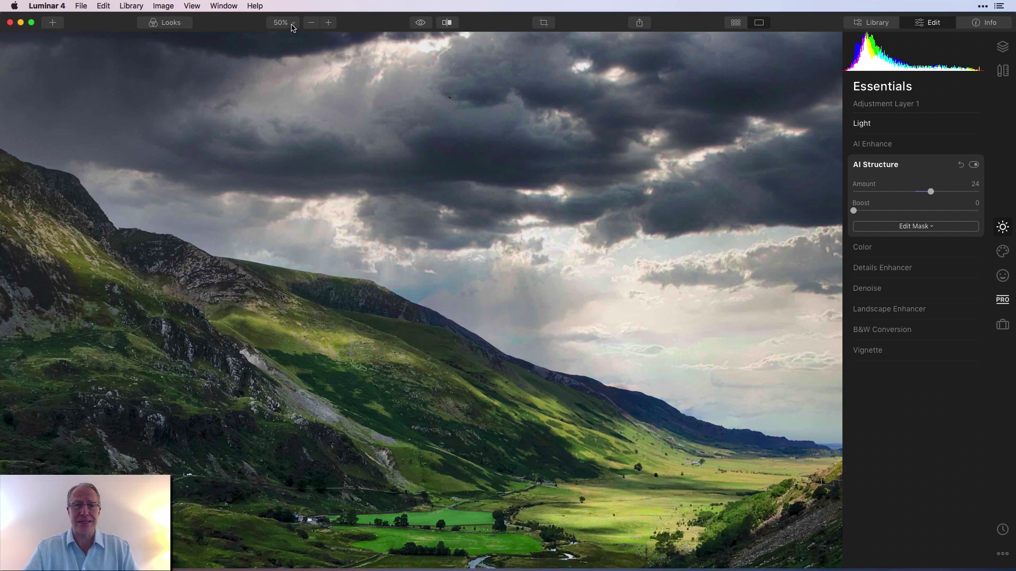
left_click(292, 23)
left_click(292, 37)
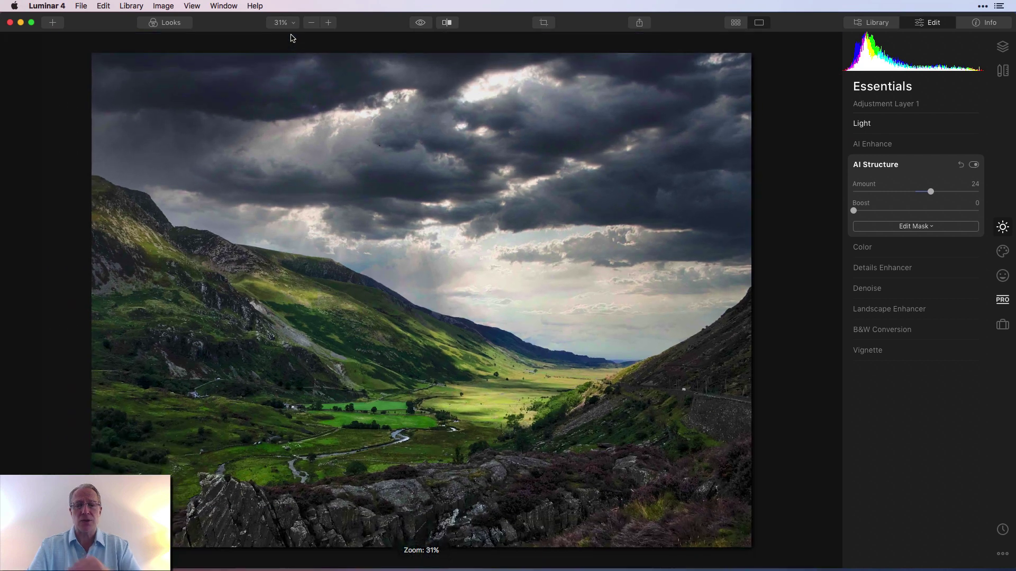